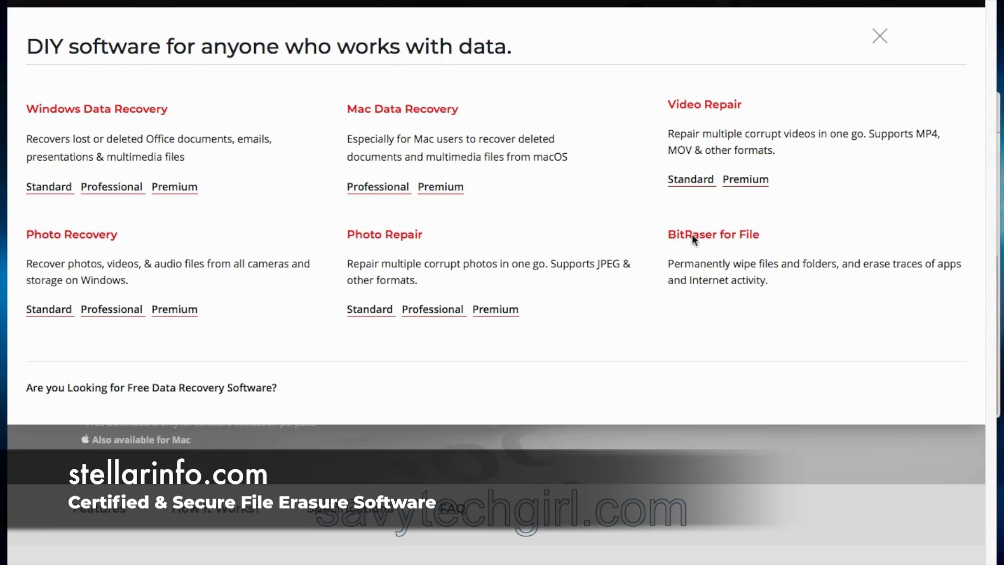
Open the Mac product page of BitRaser for File from the list of DIY software.
mouse_move(692, 236)
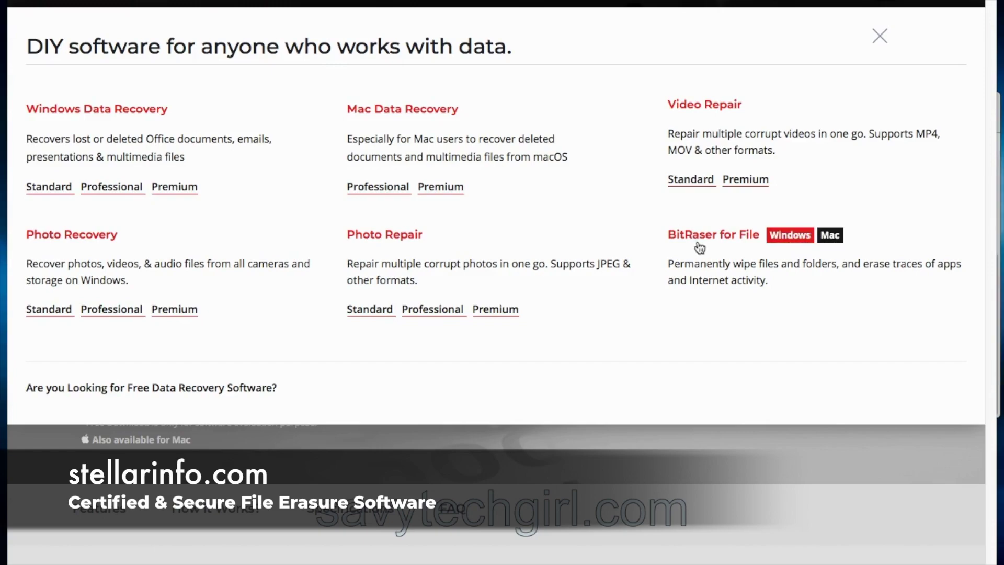
click(842, 240)
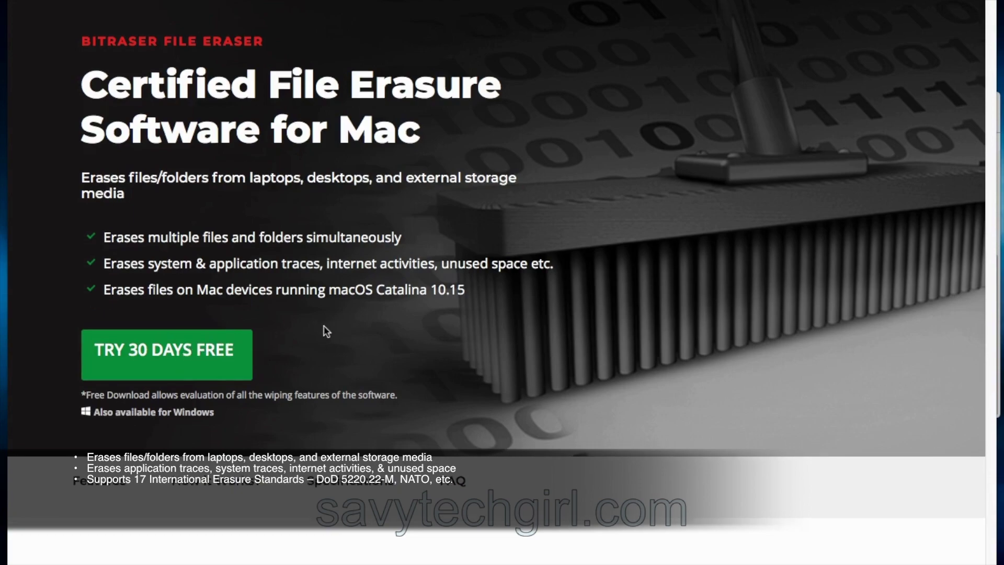
Read through the BitRaser File Eraser (Mac) page, covering supported storage devices, erasure algorithms, erasure reports and scheduled tasks.
scroll(324, 327, down, 6)
scroll(324, 330, down, 10)
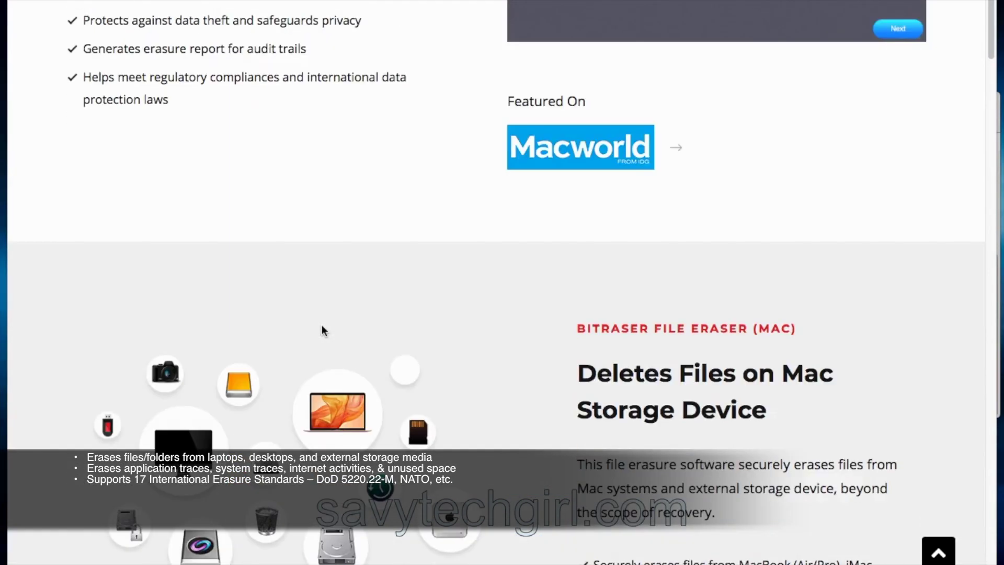
scroll(321, 330, down, 3)
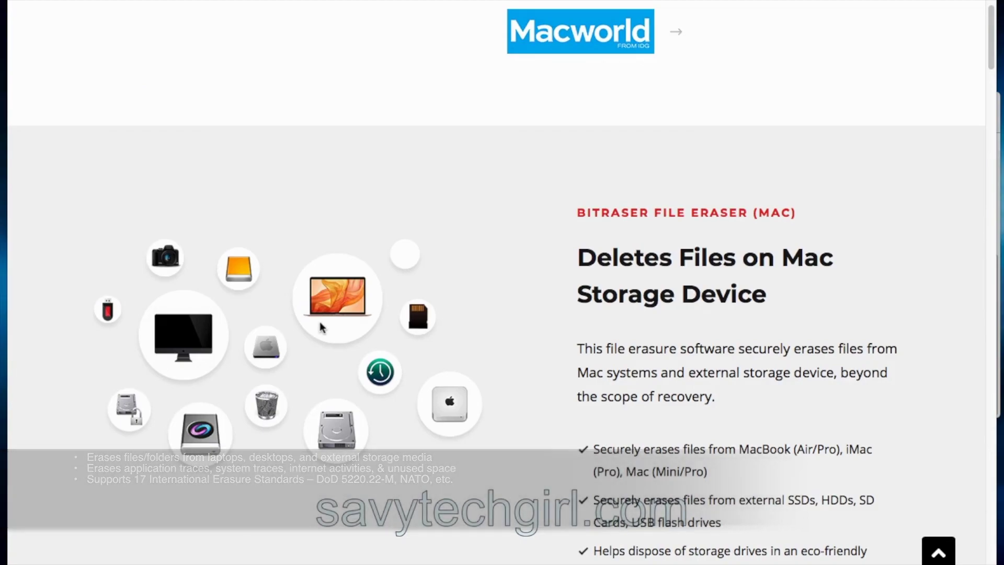
scroll(322, 325, down, 4)
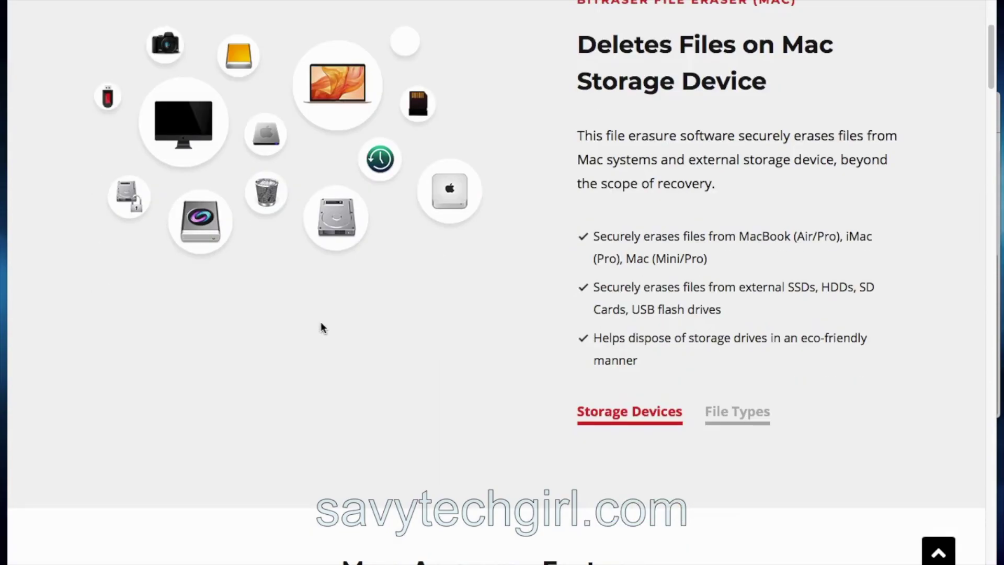
scroll(321, 328, down, 5)
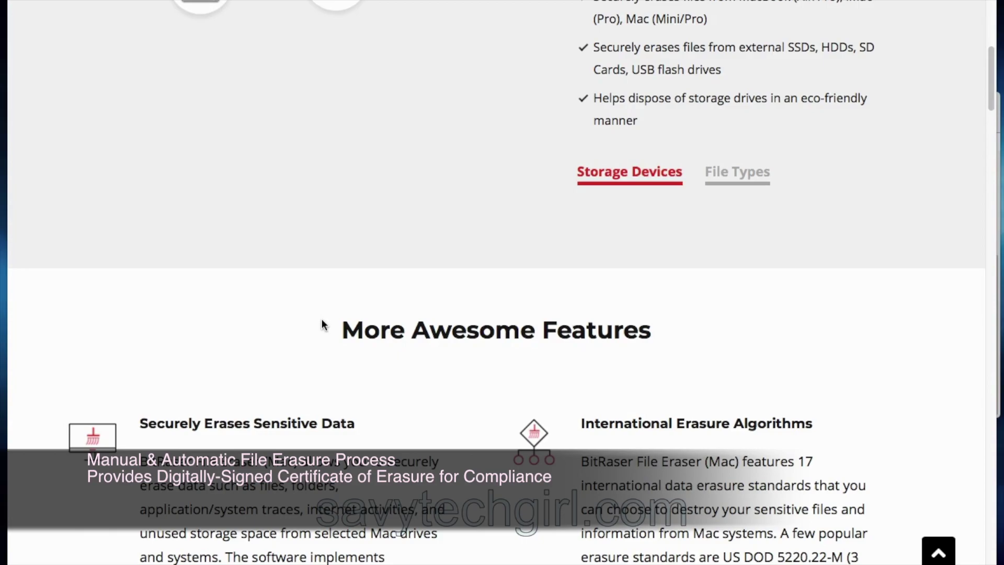
scroll(323, 324, down, 9)
scroll(323, 325, down, 4)
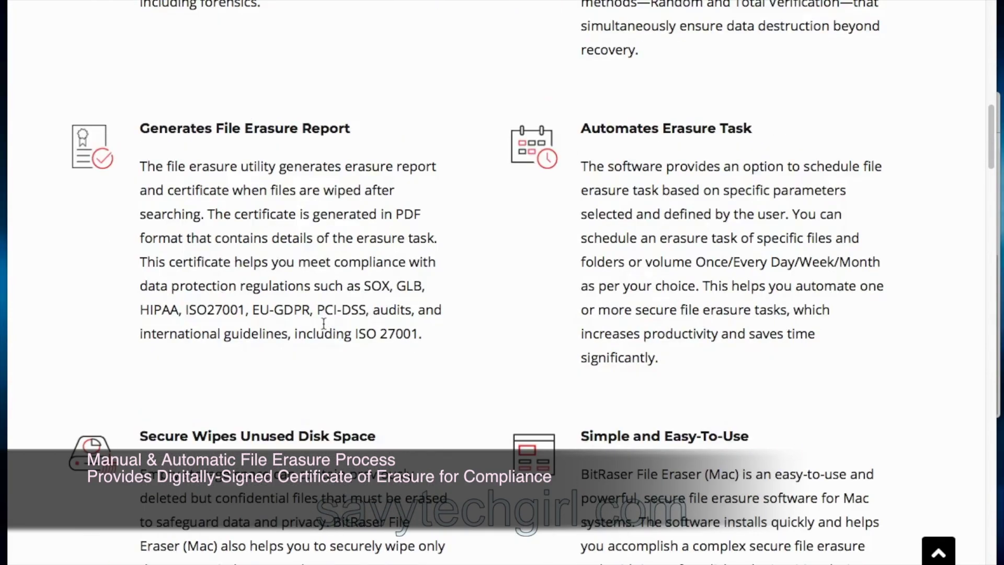
scroll(322, 324, down, 3)
scroll(322, 324, up, 15)
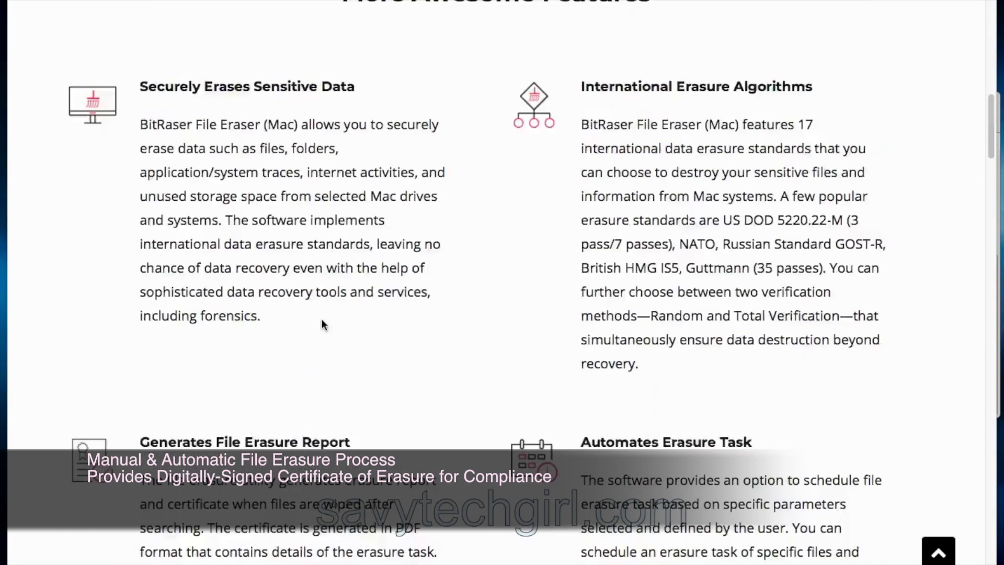
scroll(323, 324, up, 12)
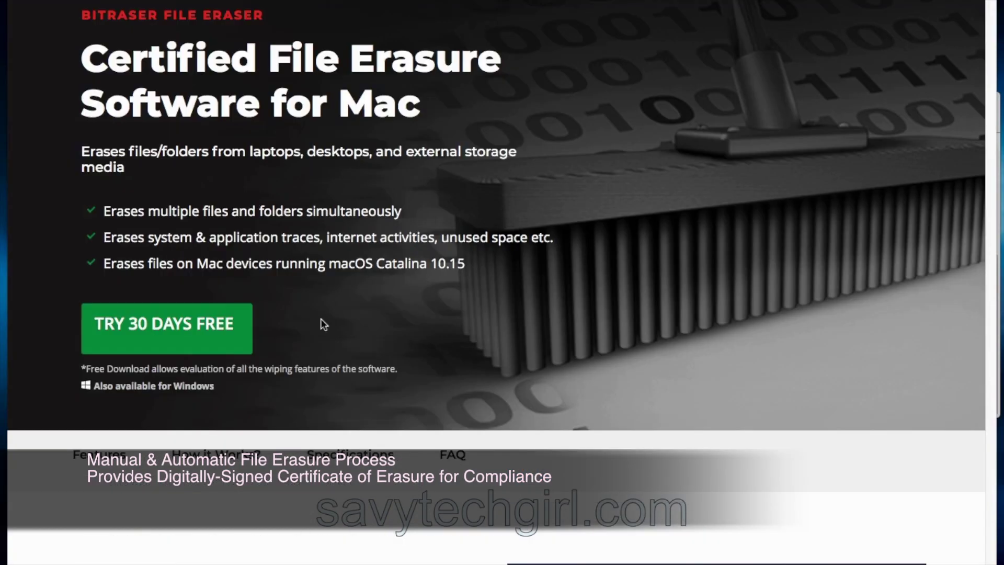
Start the 30-day free trial of BitRaser for File-Mac and review the cart contents and billing form.
click(148, 332)
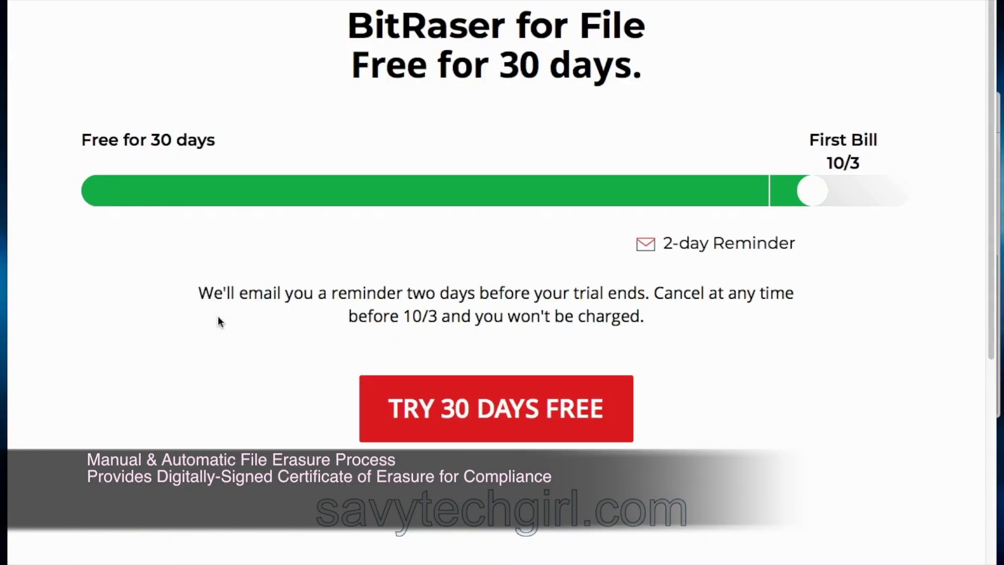
scroll(717, 303, down, 5)
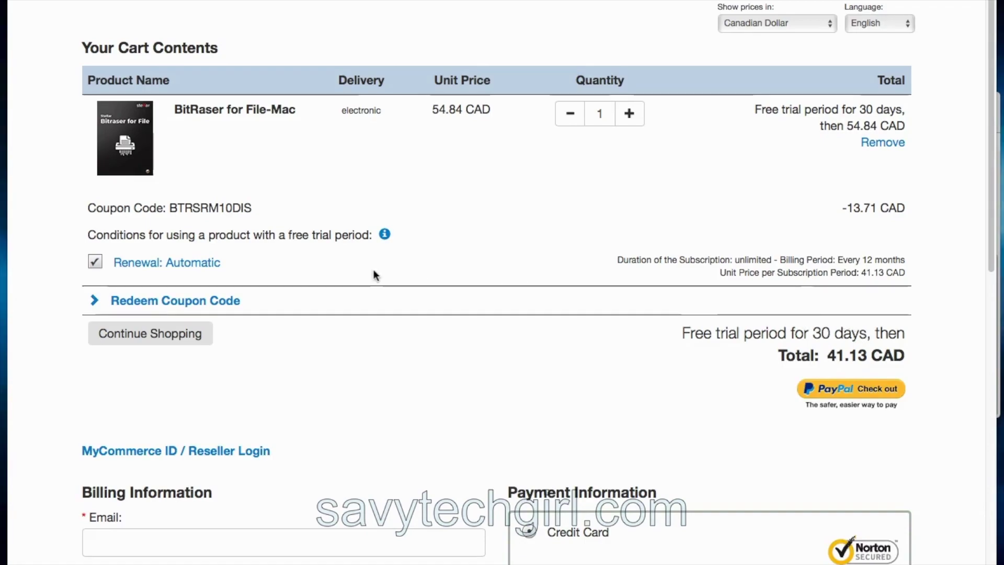
scroll(373, 271, down, 1)
scroll(373, 271, down, 9)
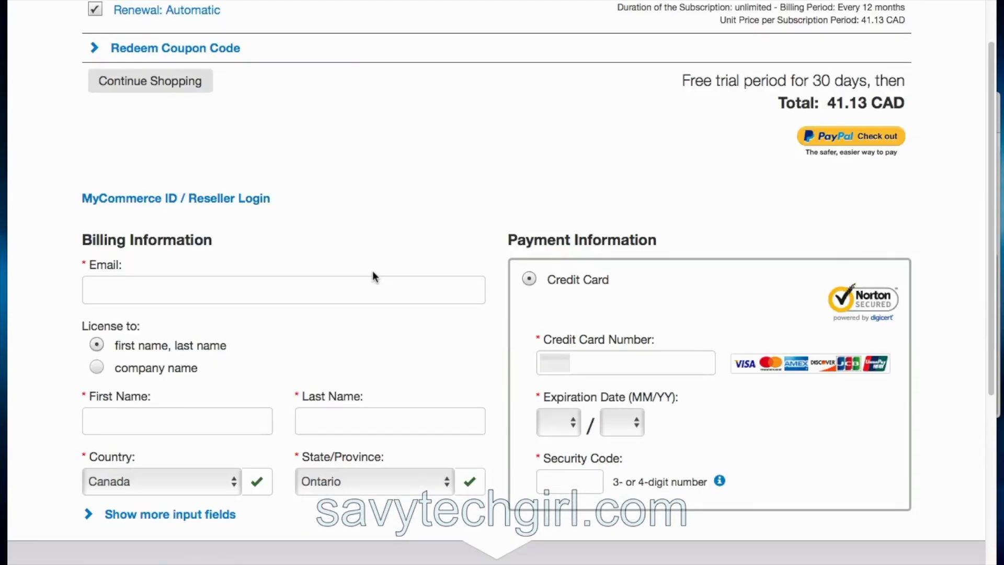
scroll(373, 272, up, 10)
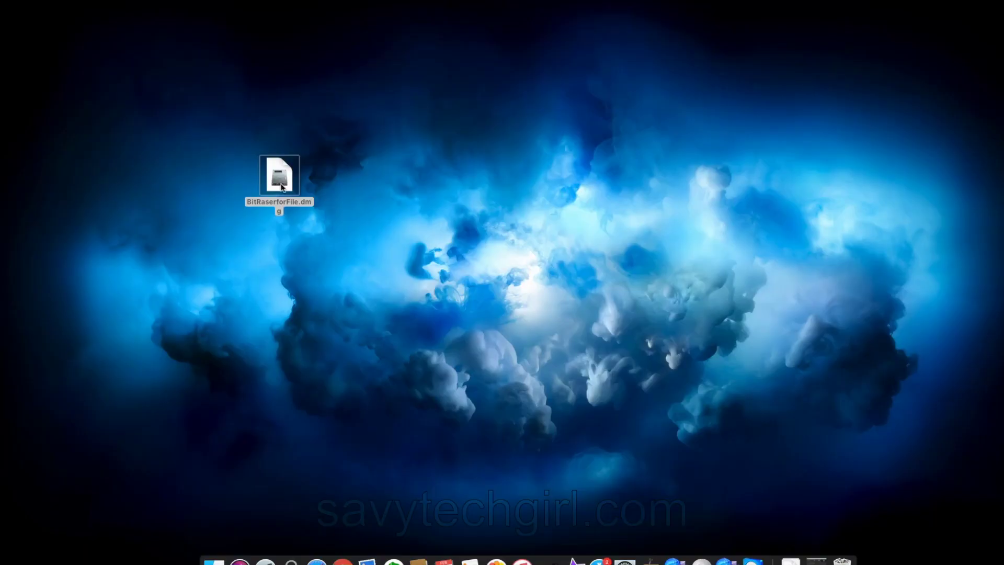
Open the BitRaserforFile.dmg disk image and launch the BitRaserforFile app, shifting its window slightly higher on the desktop.
click(280, 184)
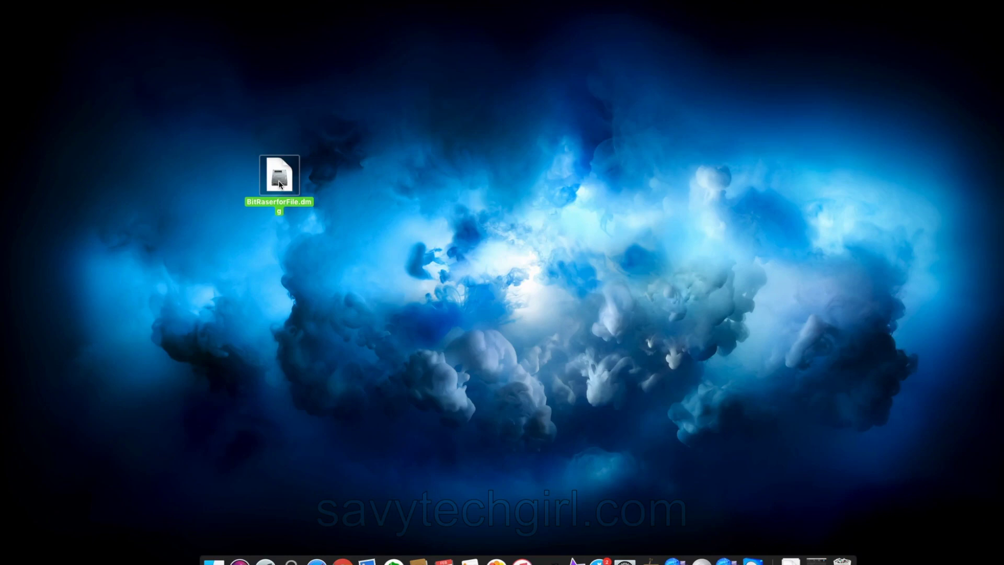
double_click(280, 184)
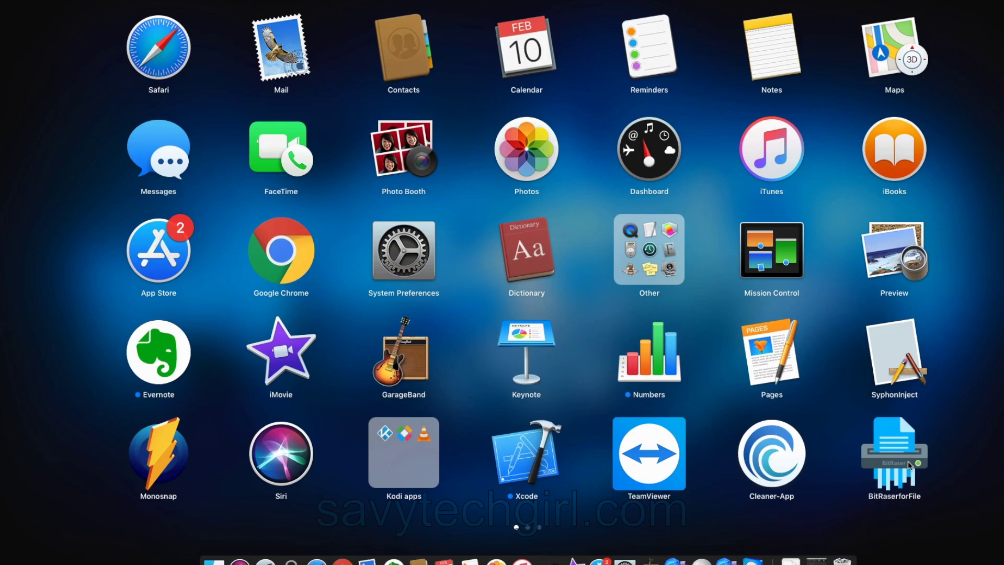
click(909, 465)
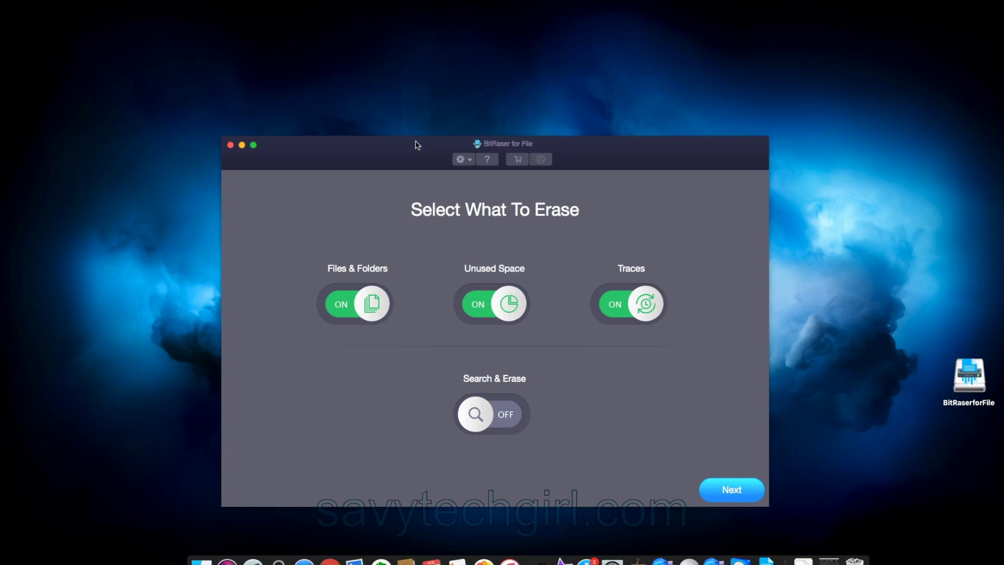
drag(417, 145, 420, 115)
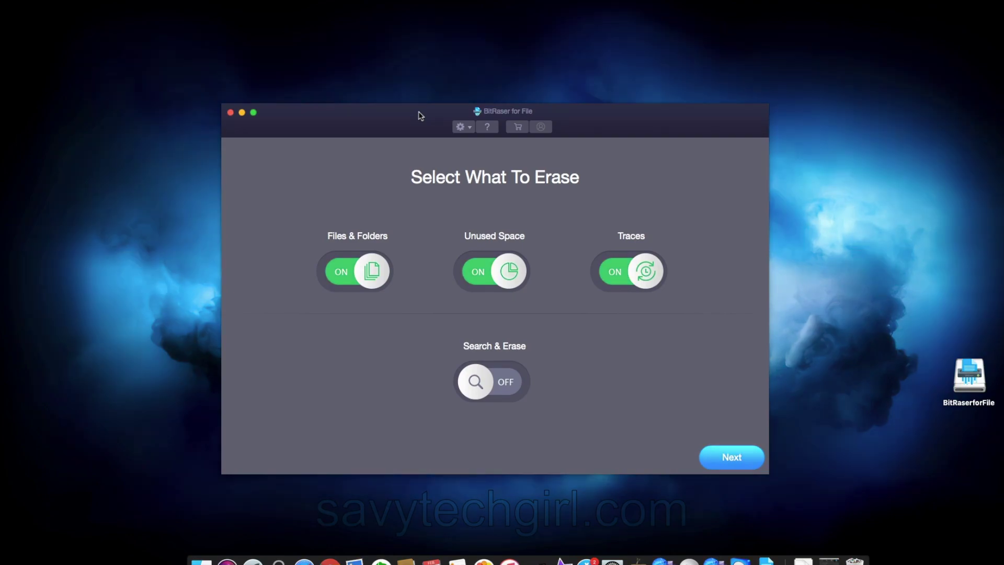
Turn the Files & Folders and Traces erase options off and back on, and view the available settings commands.
click(355, 282)
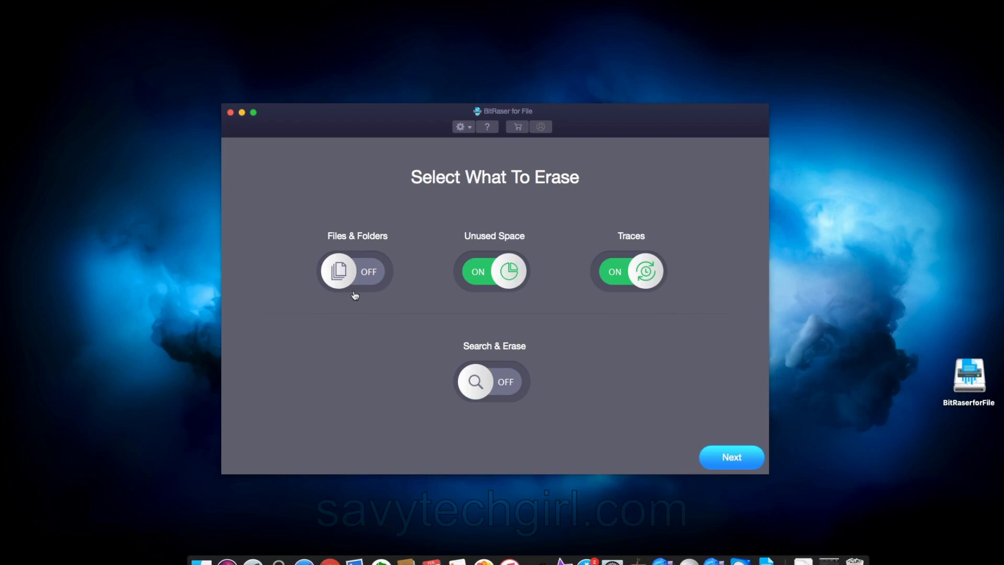
click(355, 294)
click(653, 283)
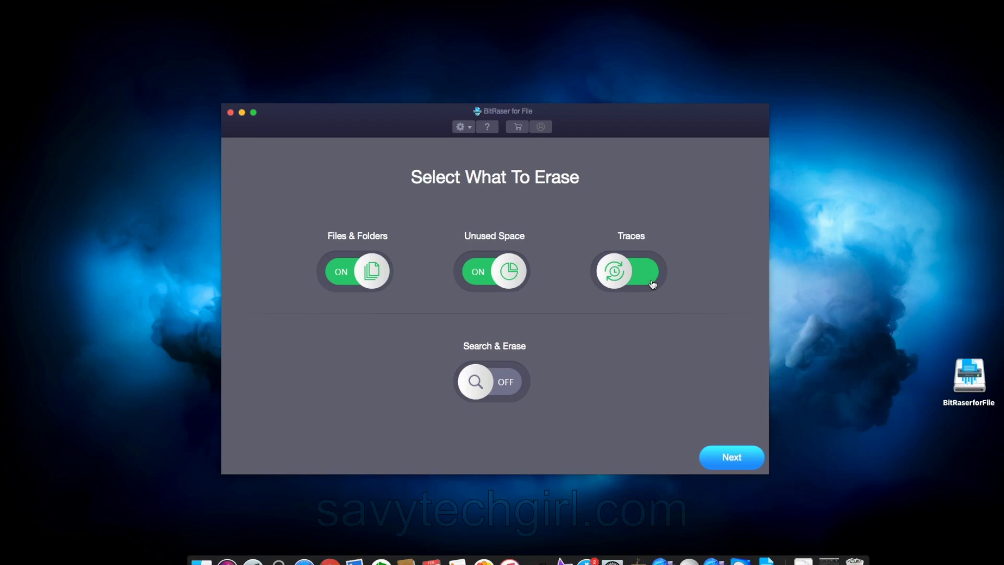
click(463, 127)
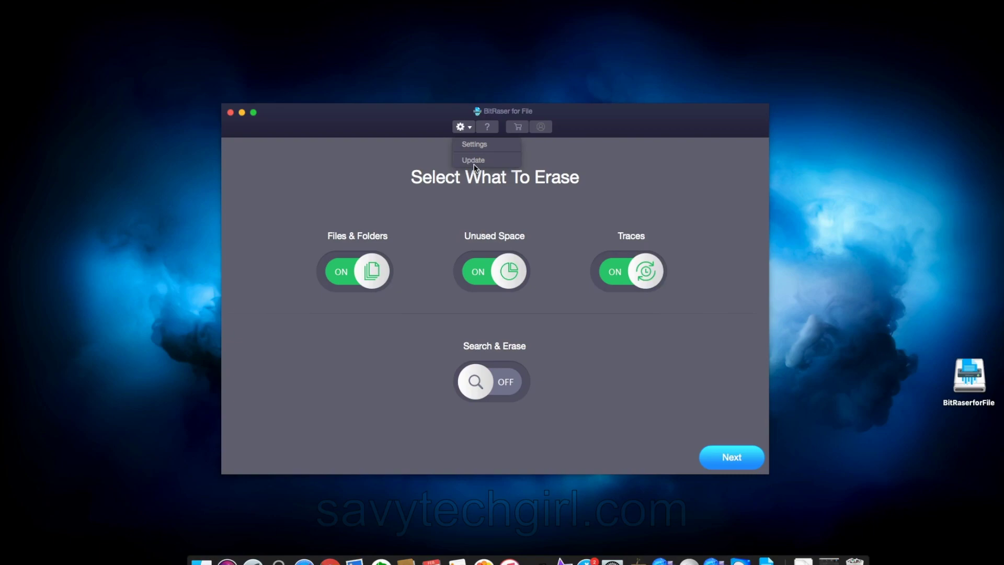
Continue with Files & Folders, Unused Space and Traces enabled, and view the contents of the EFI and Untitled volumes.
click(739, 463)
click(732, 458)
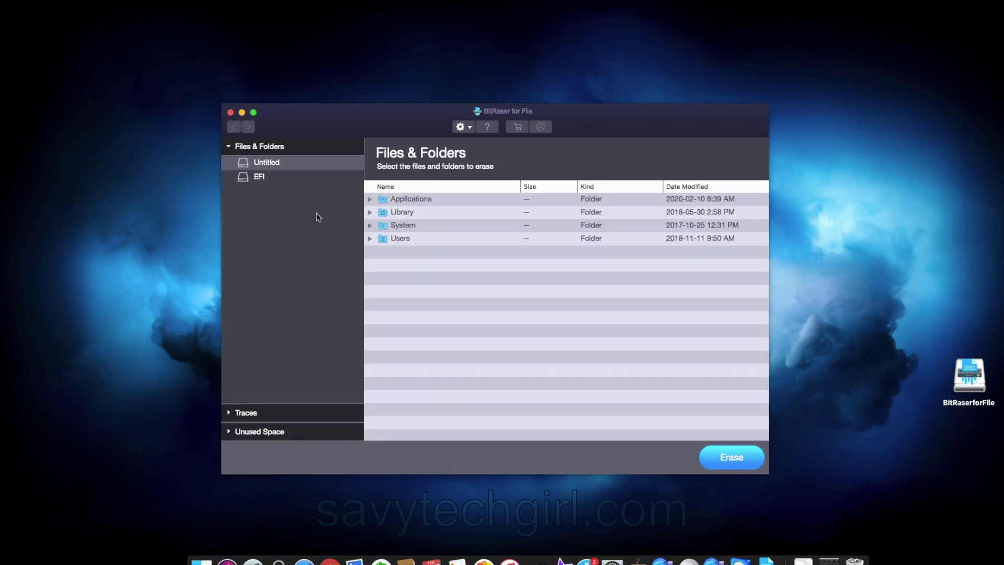
click(264, 181)
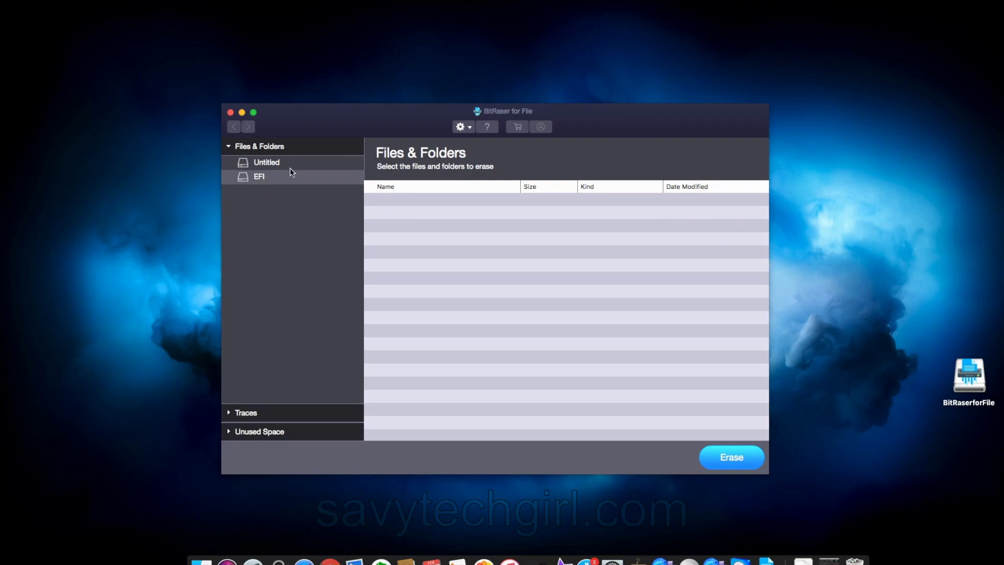
click(262, 164)
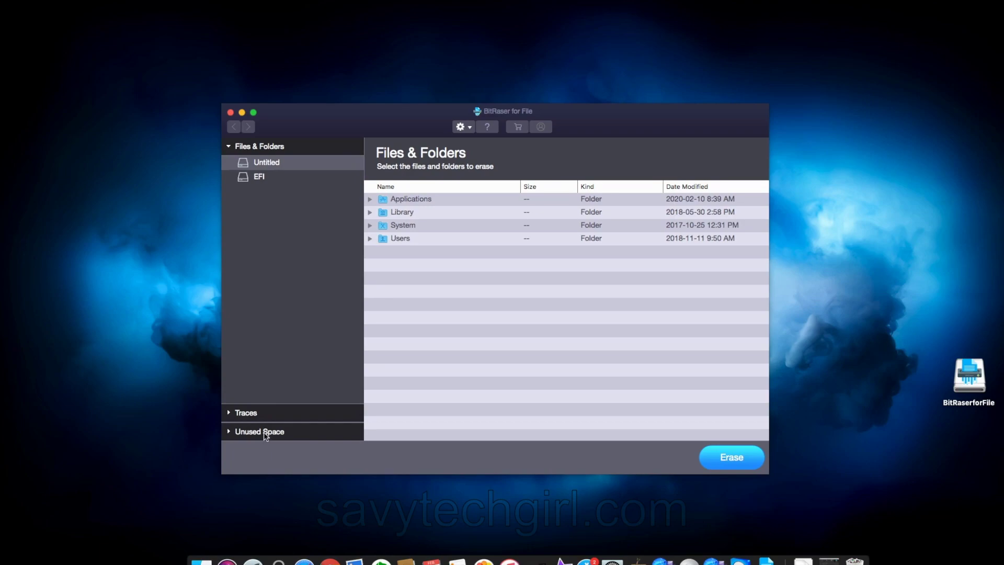
Show the Internet Activity traces and expand Google Chrome's DEFAULT profile, selecting its Cookies and then its History entry.
click(235, 413)
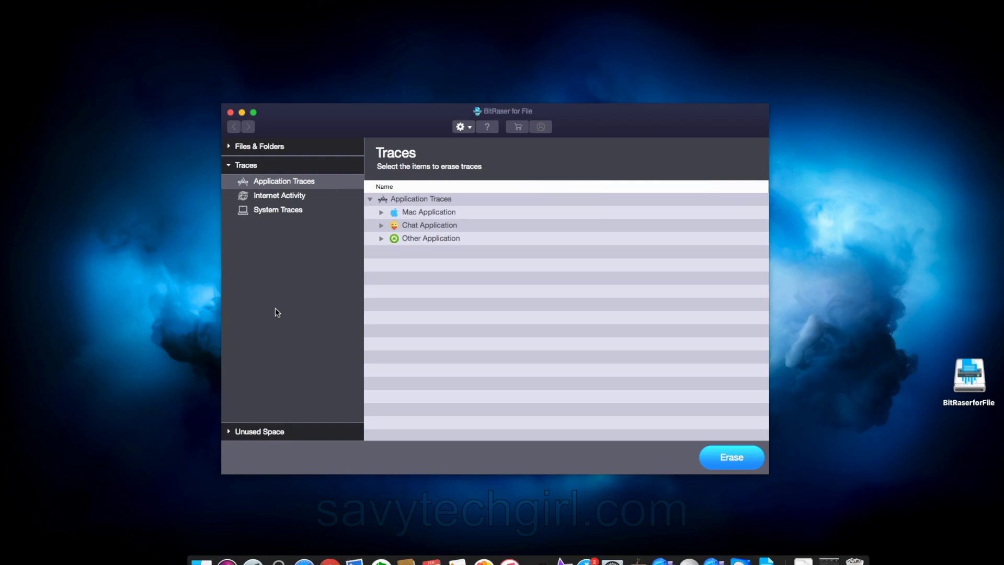
click(291, 199)
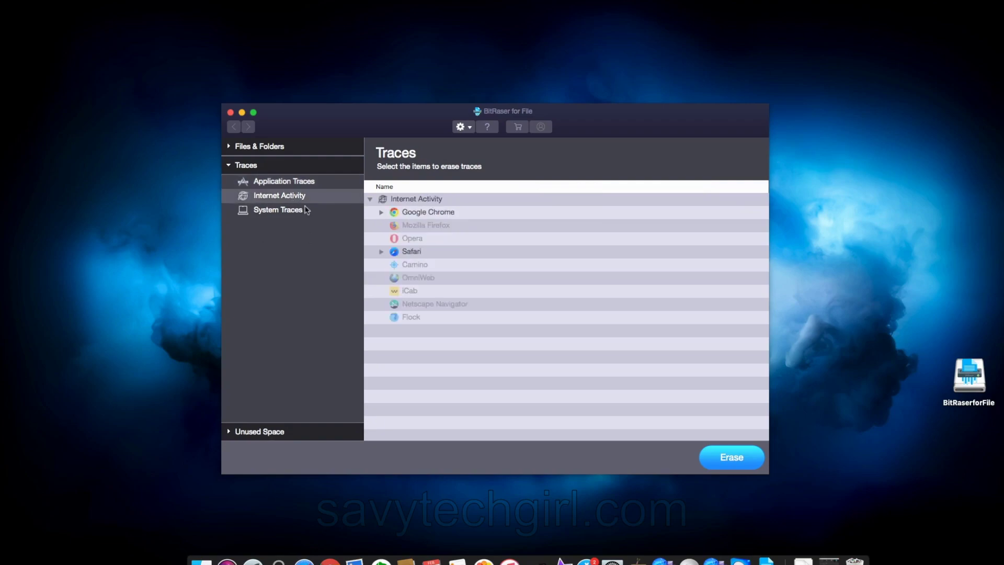
click(381, 212)
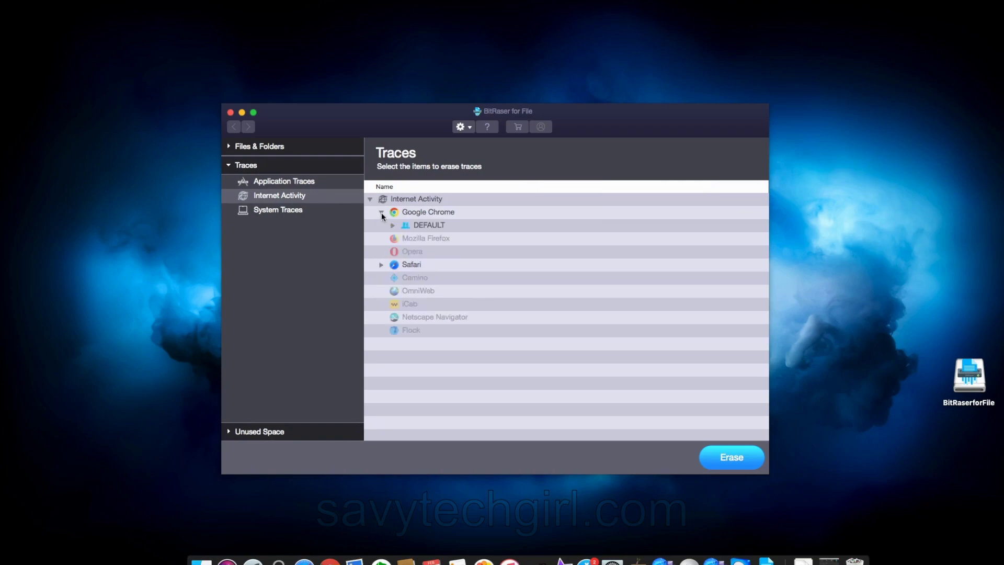
click(393, 225)
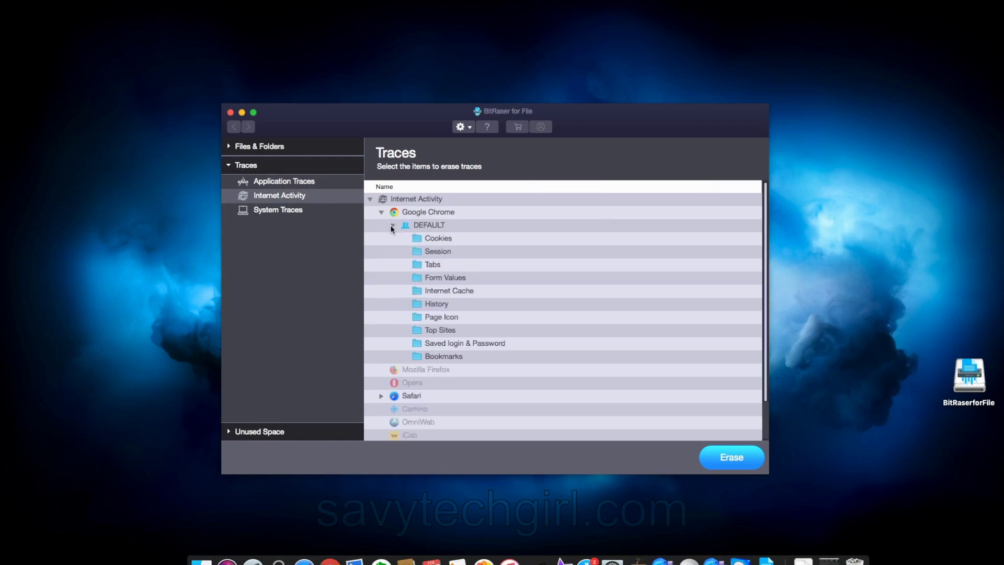
click(438, 239)
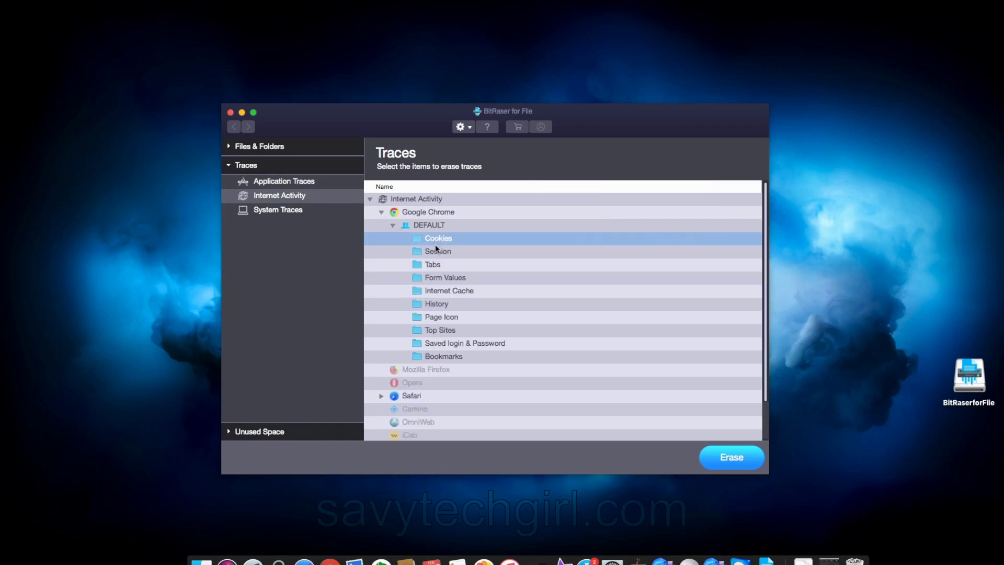
click(439, 305)
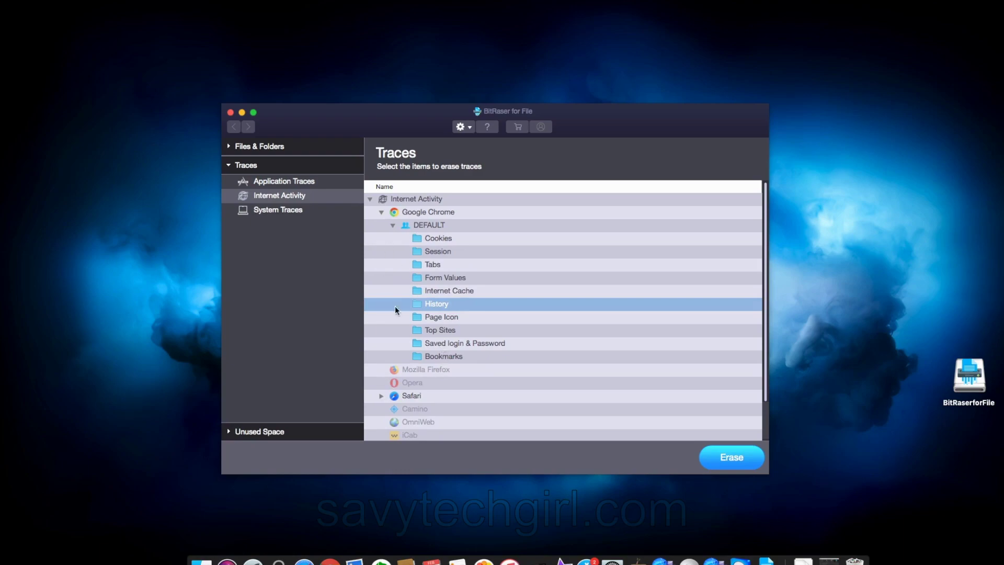
Erase Safari's Internet Cache from the Internet Activity traces, confirming the erasure and keeping its dialogs in view over the main window.
click(381, 396)
scroll(476, 347, down, 5)
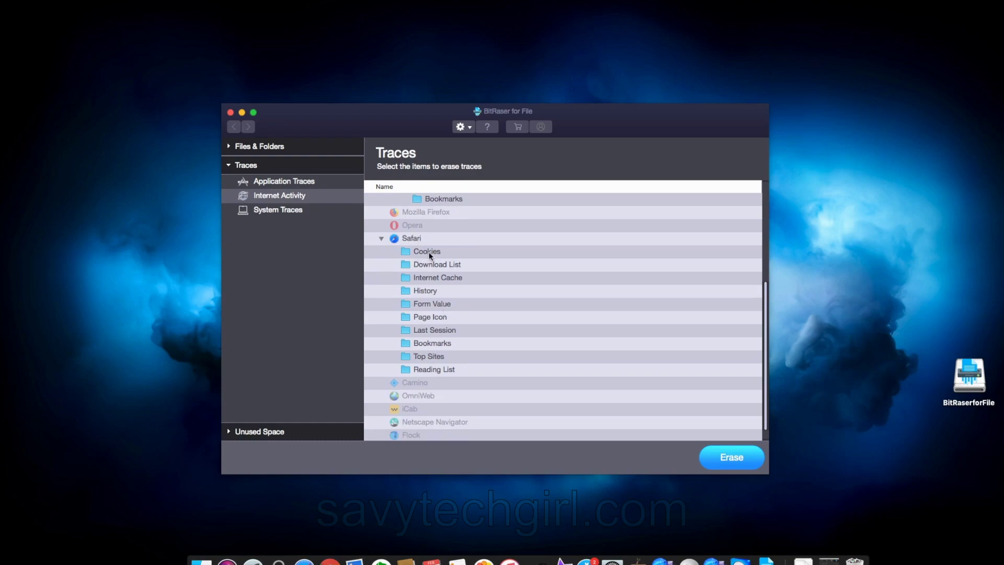
click(430, 277)
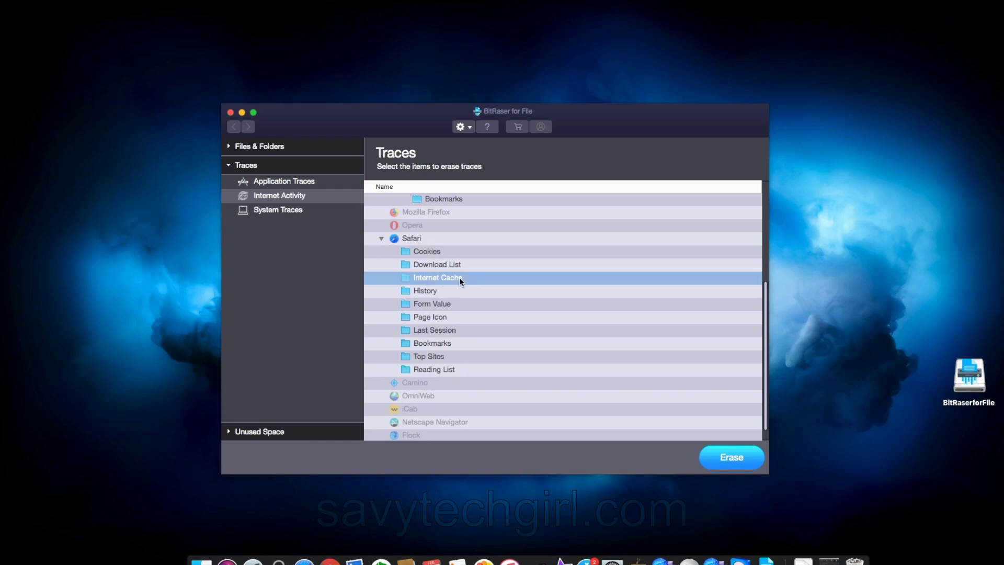
click(727, 460)
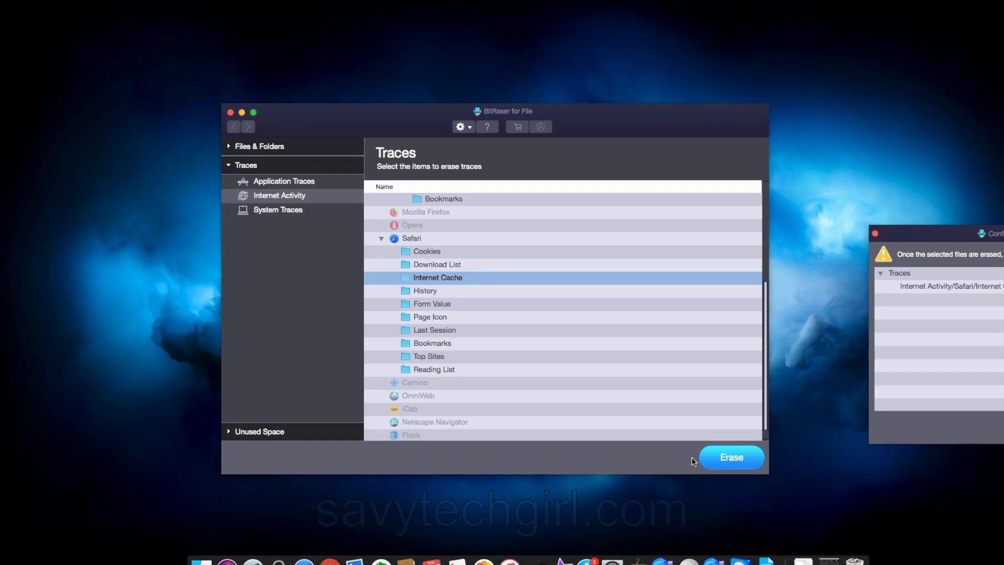
drag(955, 233, 530, 224)
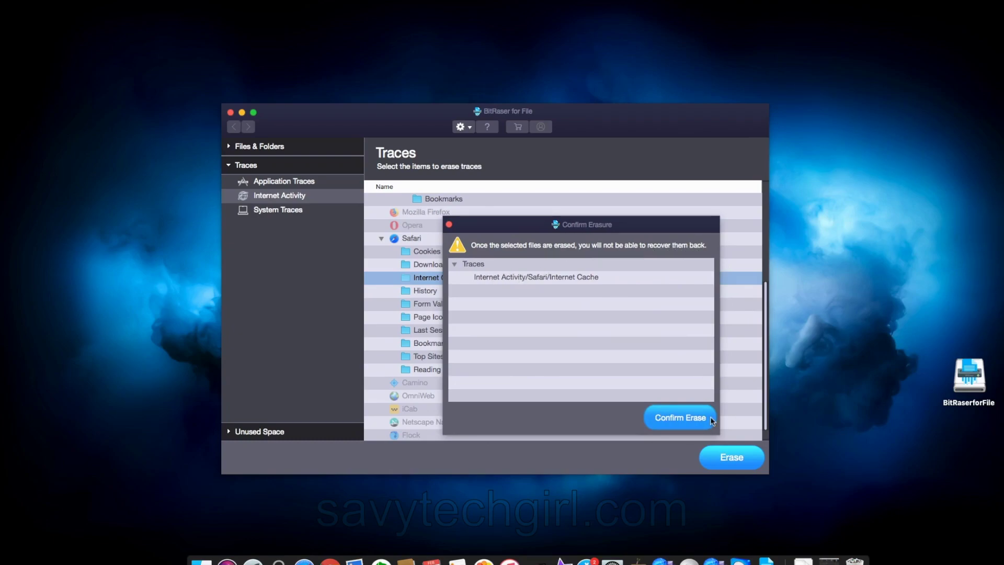
click(682, 418)
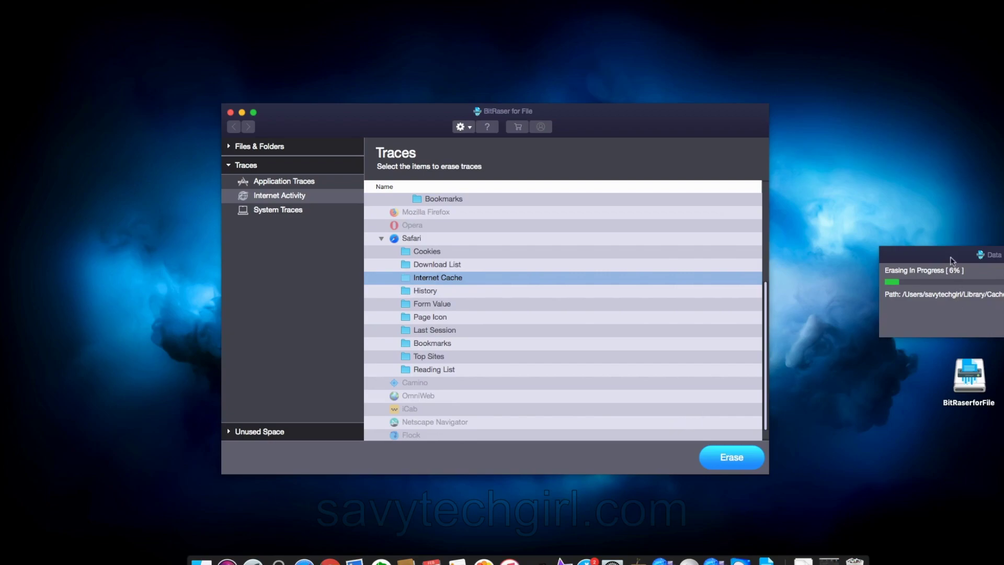
drag(947, 258, 565, 264)
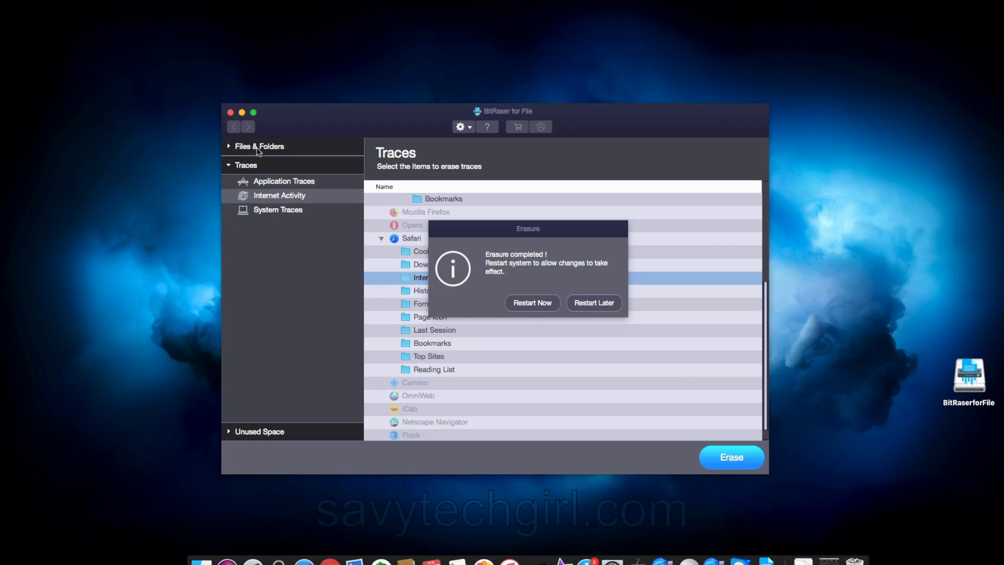
Postpone the restart, and select and expand Kodi 17.app in the Untitled volume's Applications folder.
click(594, 304)
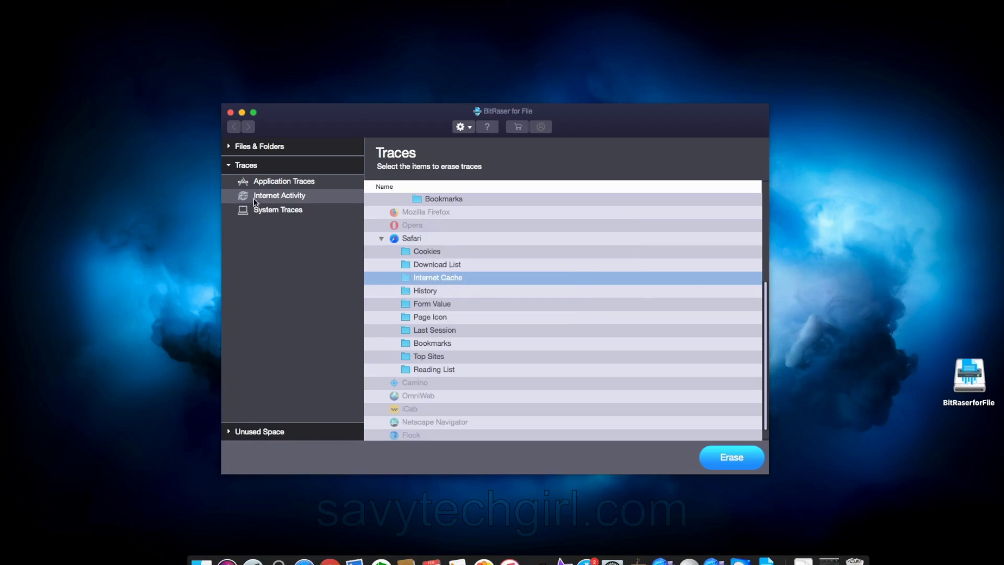
click(230, 146)
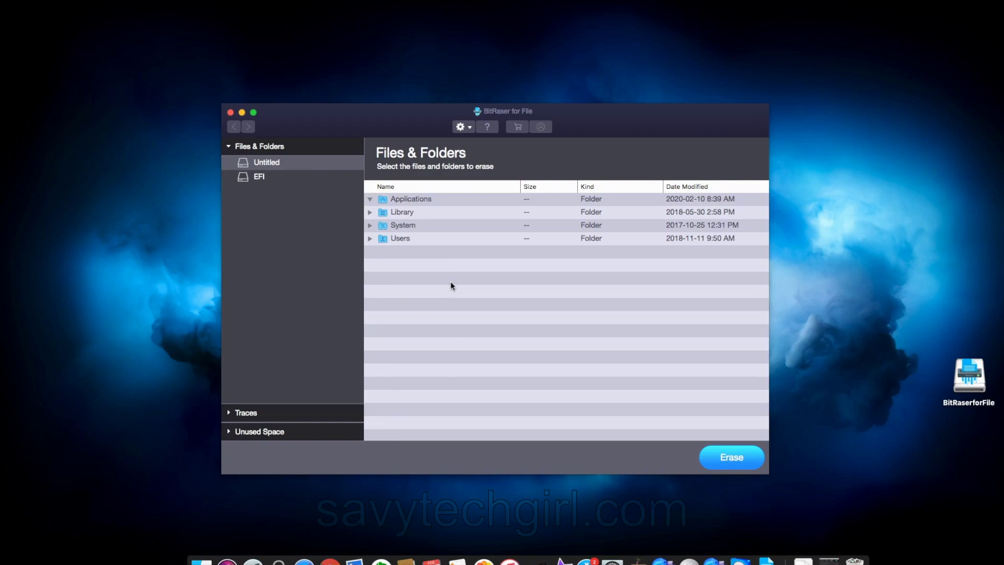
scroll(452, 285, down, 5)
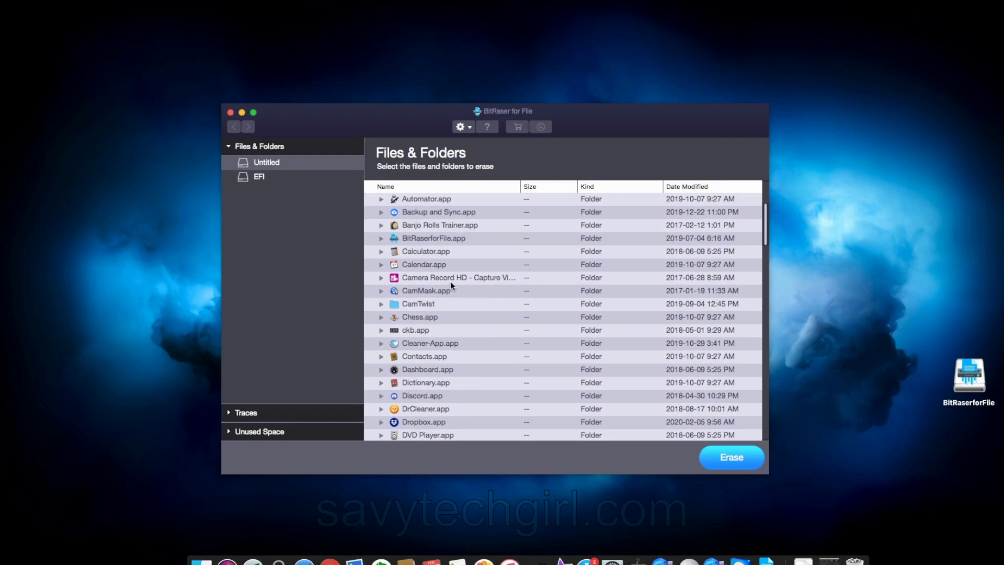
scroll(453, 285, down, 9)
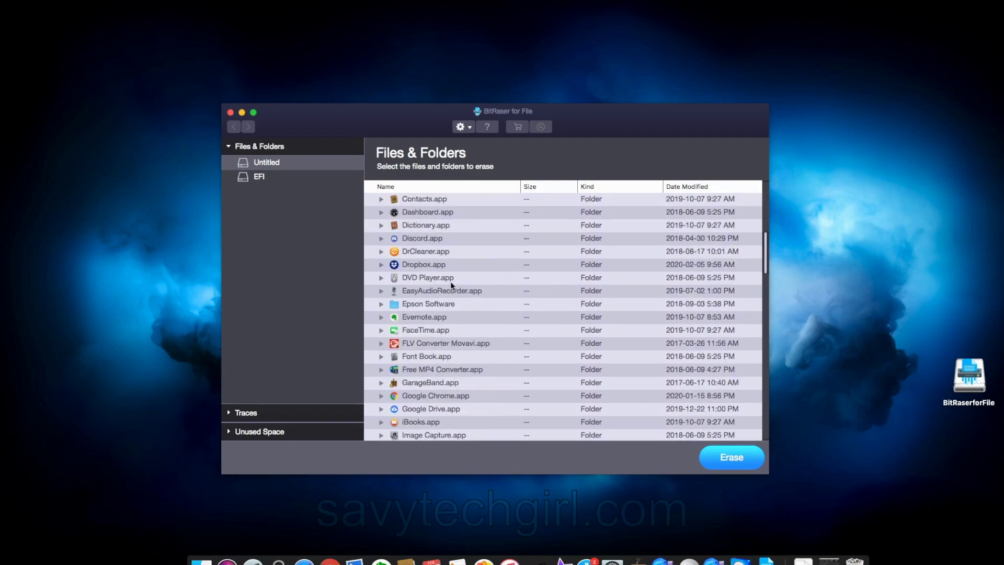
scroll(453, 285, down, 3)
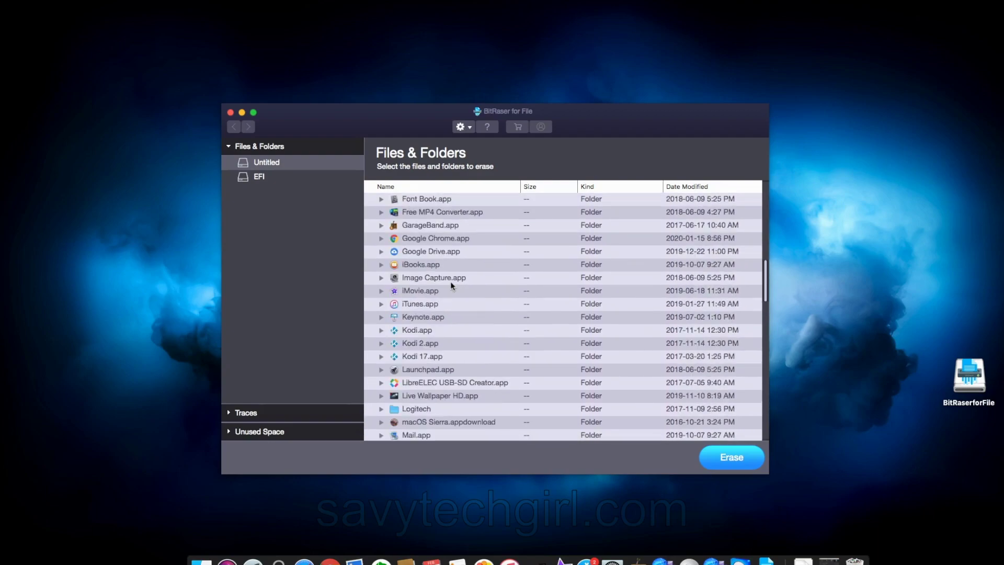
scroll(453, 286, down, 3)
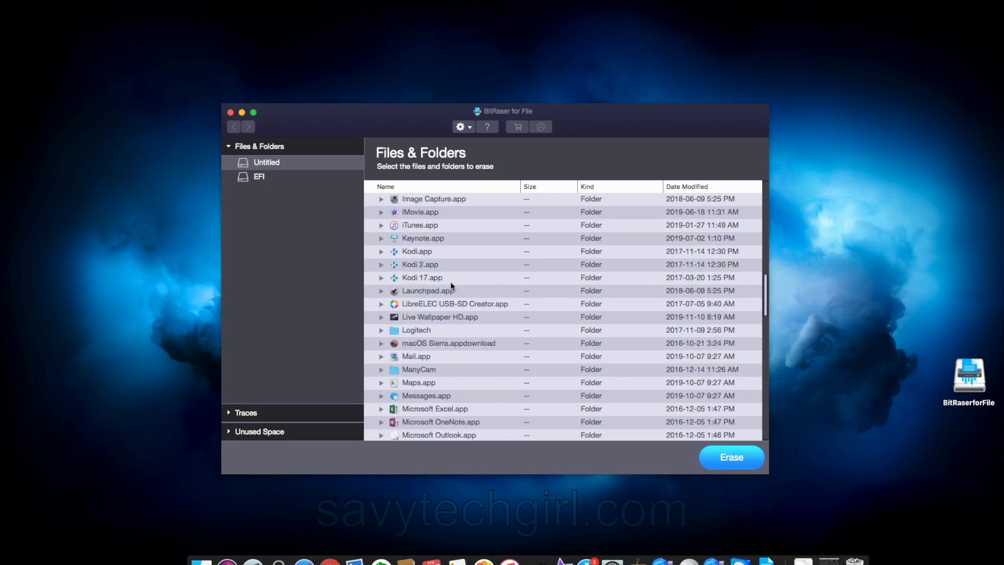
click(419, 280)
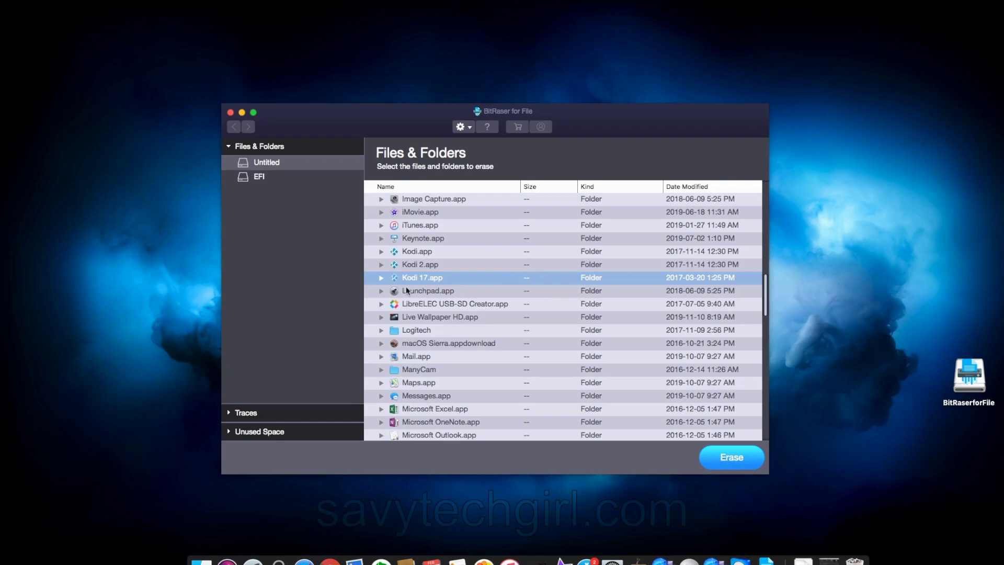
click(382, 278)
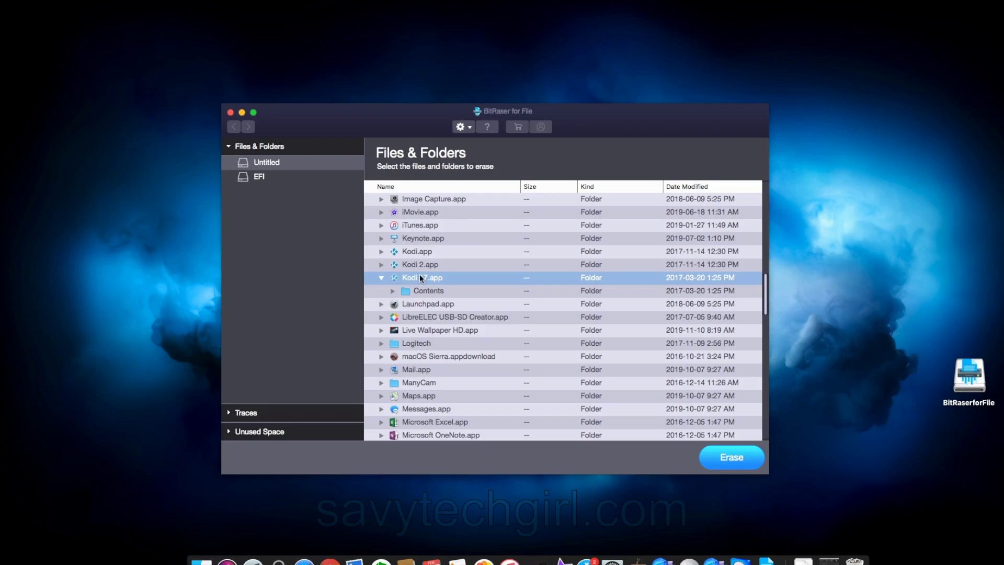
Run the erasure of Safari's Internet Cache with the confirmation dialog moved over the main window, and postpone the restart.
click(734, 460)
drag(909, 230, 480, 219)
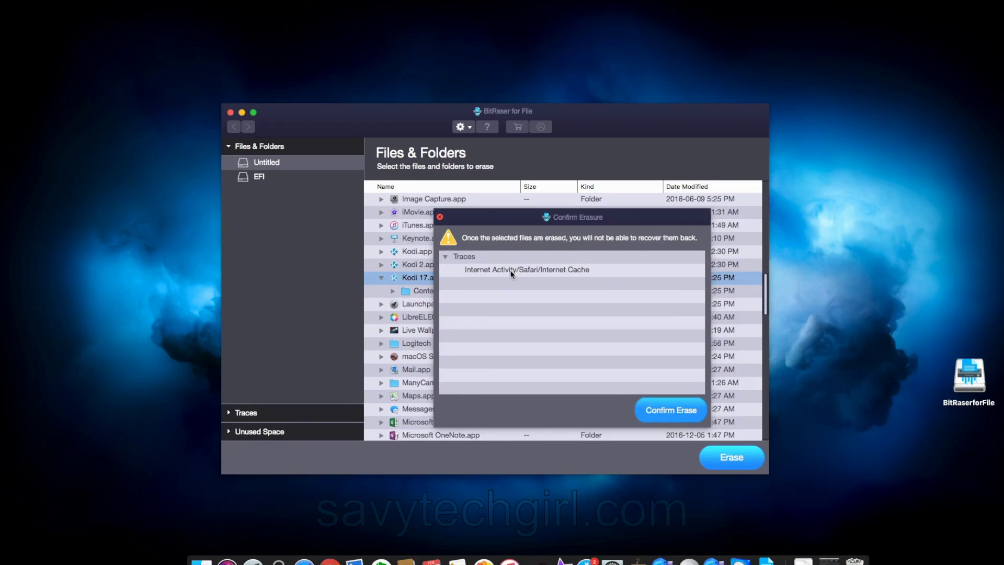
click(670, 410)
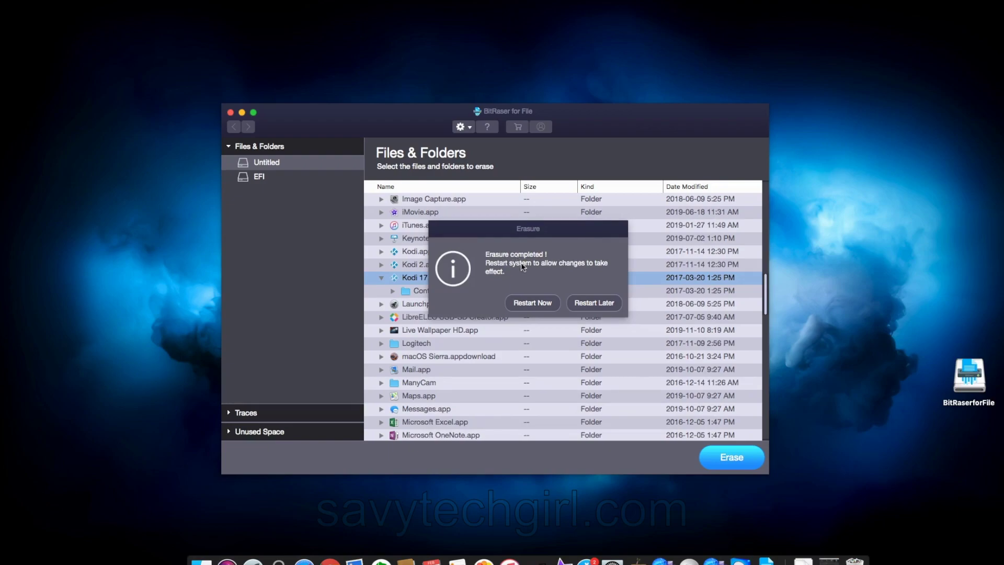
click(594, 308)
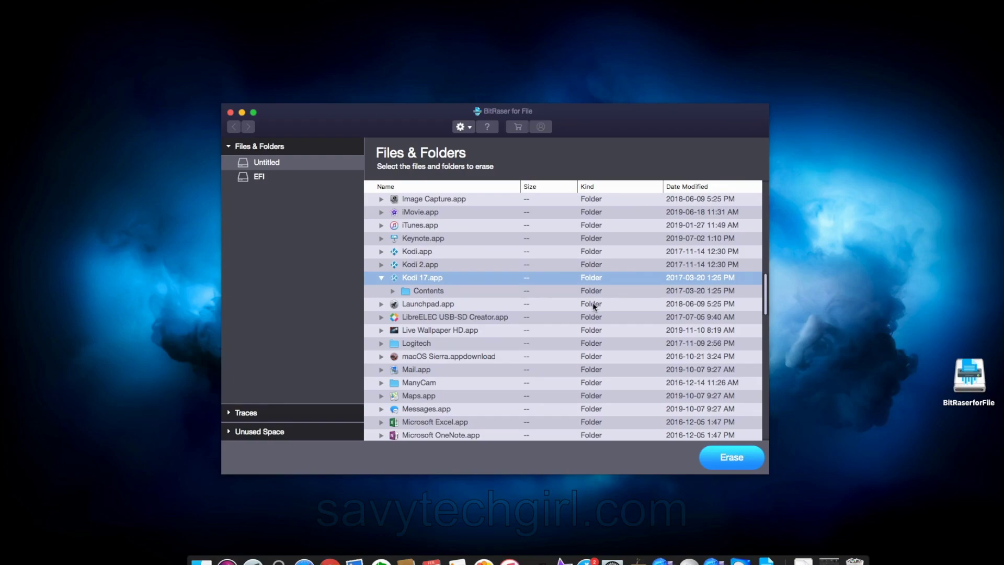
Select TWiT.tv.app in the Applications folder and request an erasure, closing the confirmation without erasing.
scroll(496, 316, down, 3)
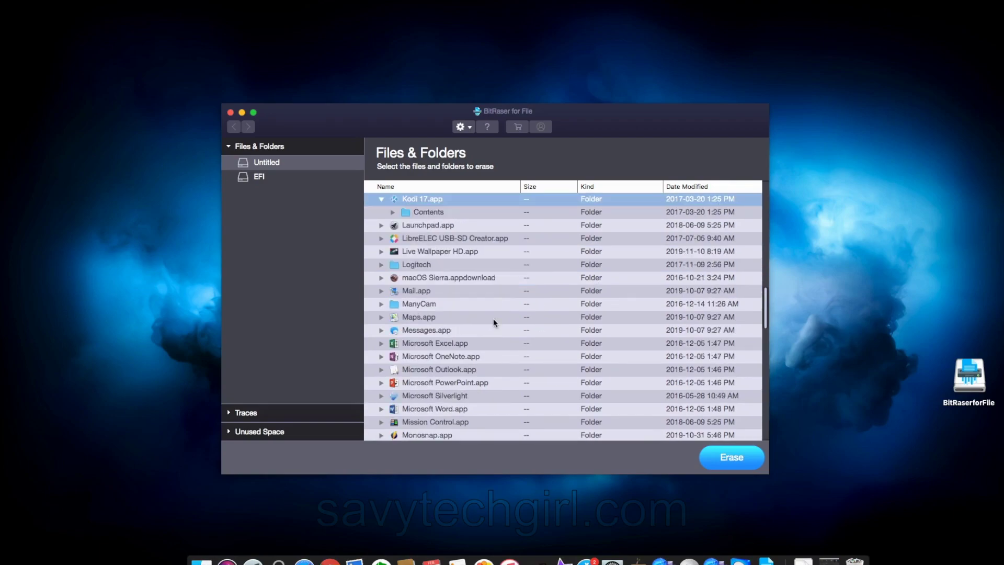
scroll(494, 322, down, 3)
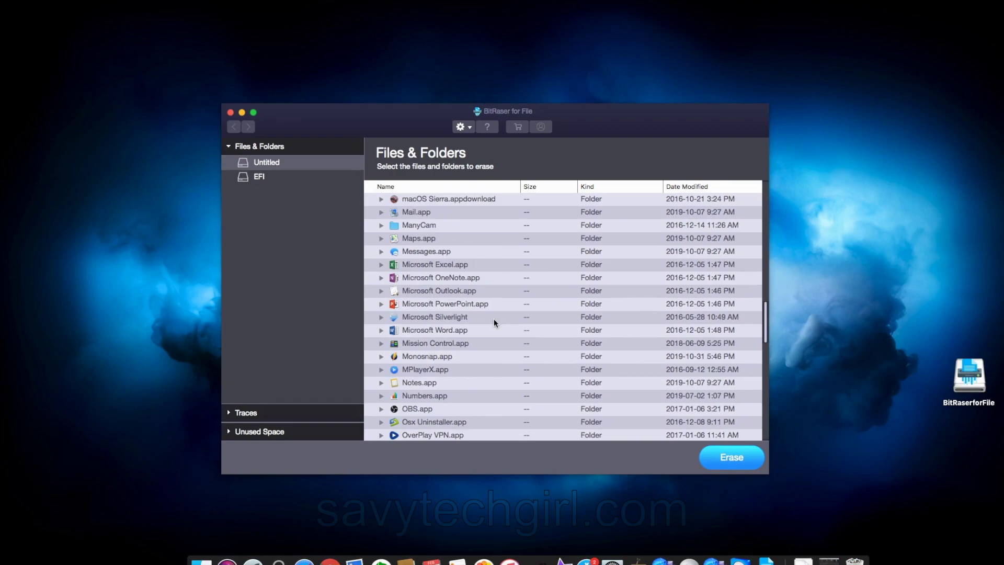
scroll(494, 319, down, 7)
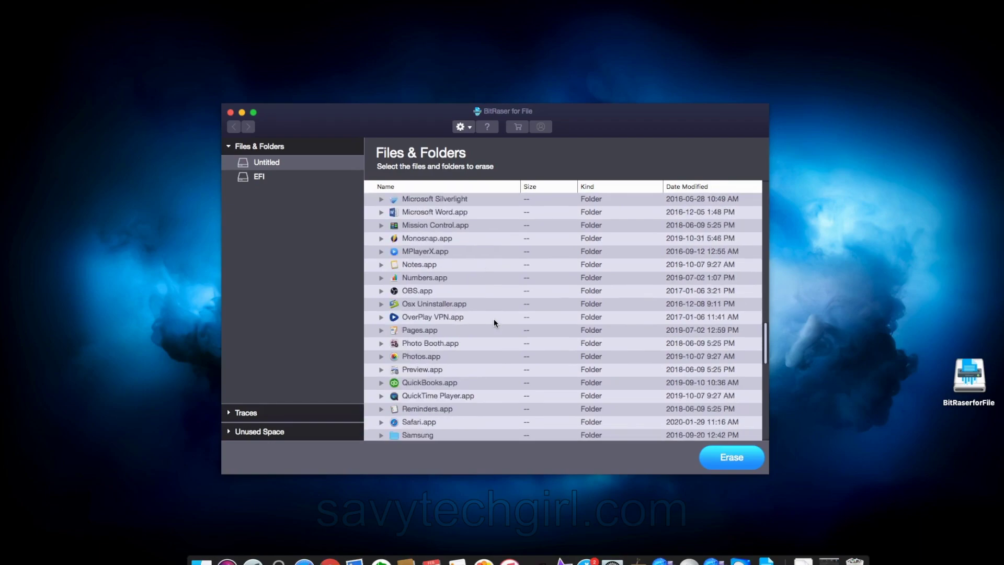
scroll(494, 321, down, 3)
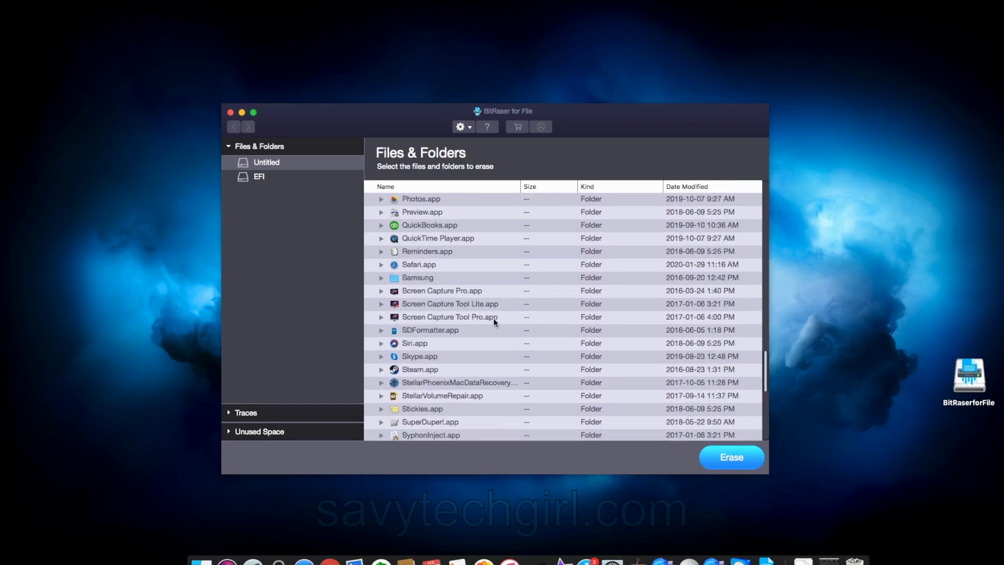
scroll(495, 321, down, 6)
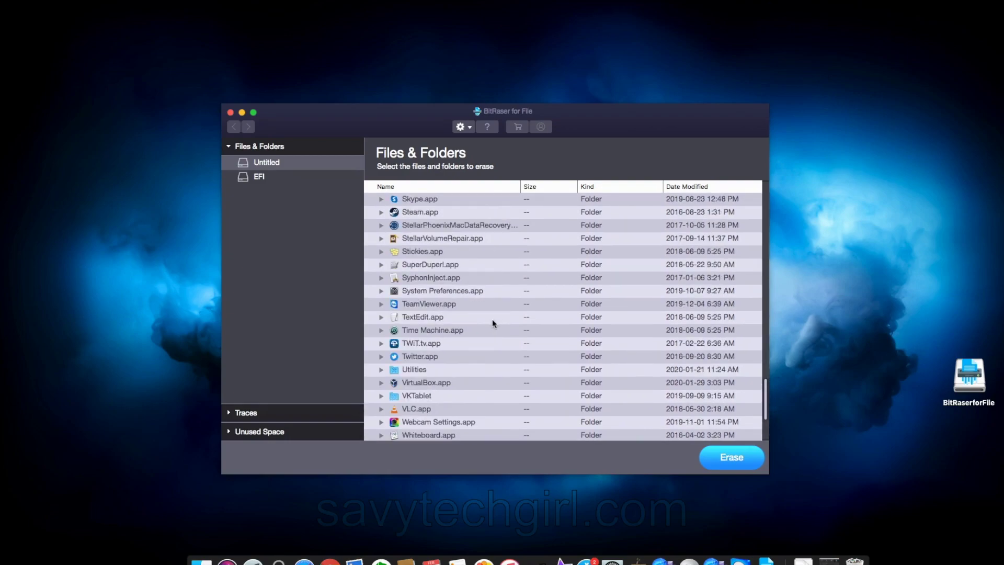
click(406, 343)
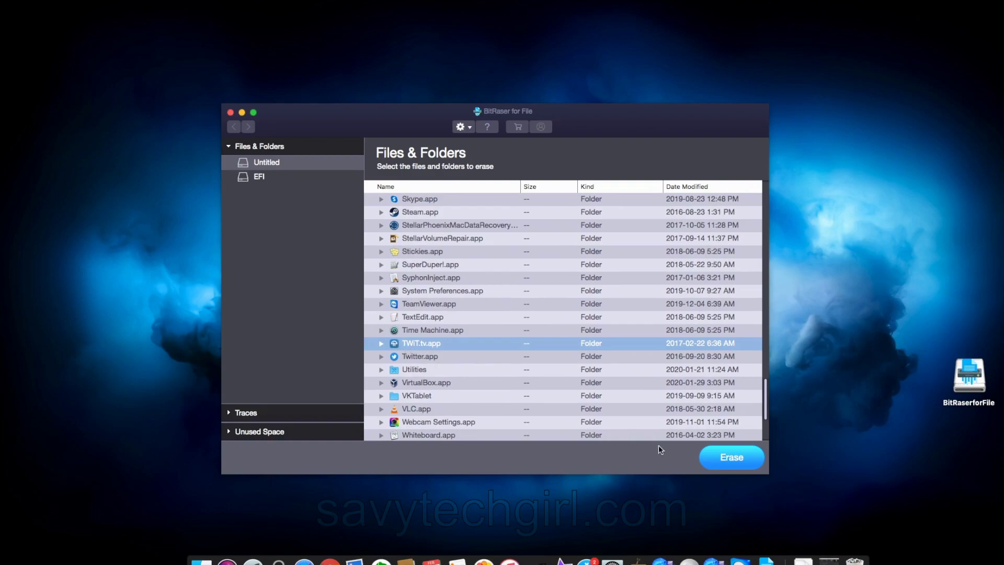
click(726, 461)
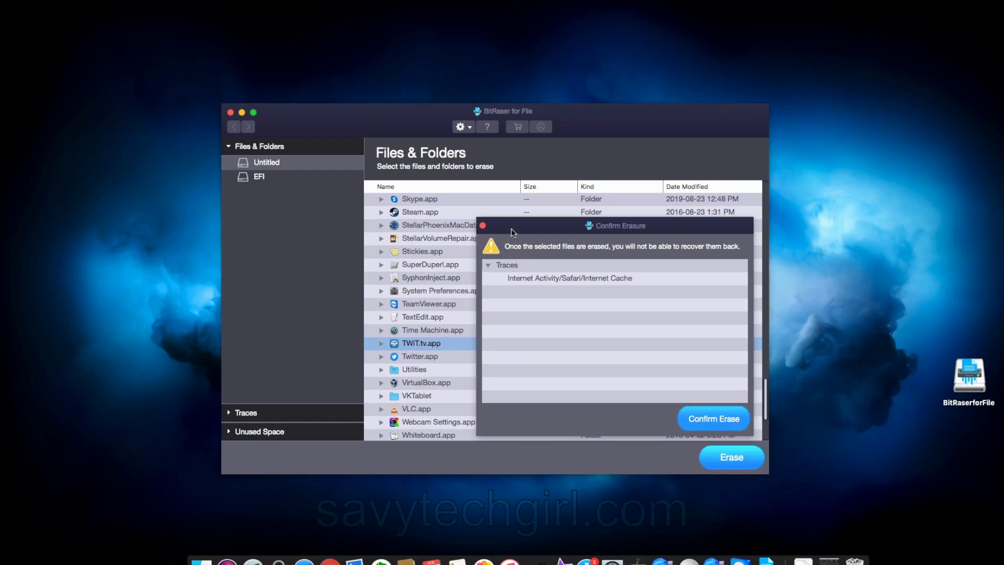
click(484, 226)
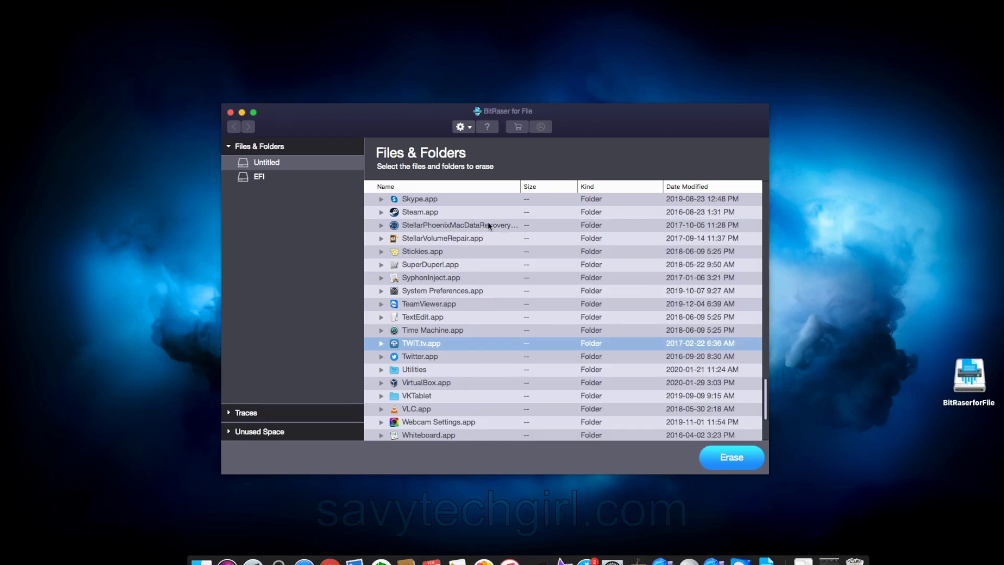
Show the drive's volumes under Unused Space and widen the application window.
click(256, 434)
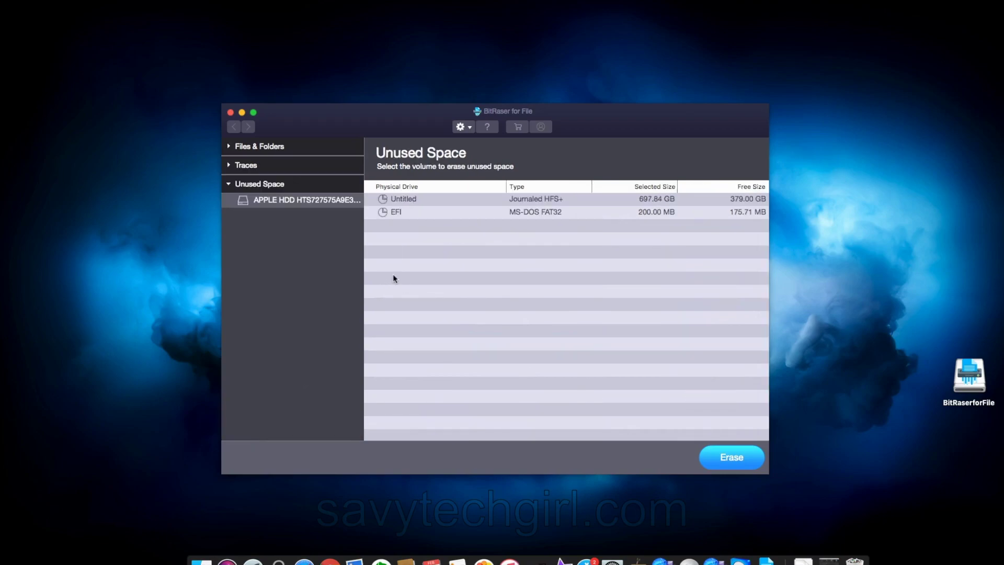
drag(769, 251, 848, 249)
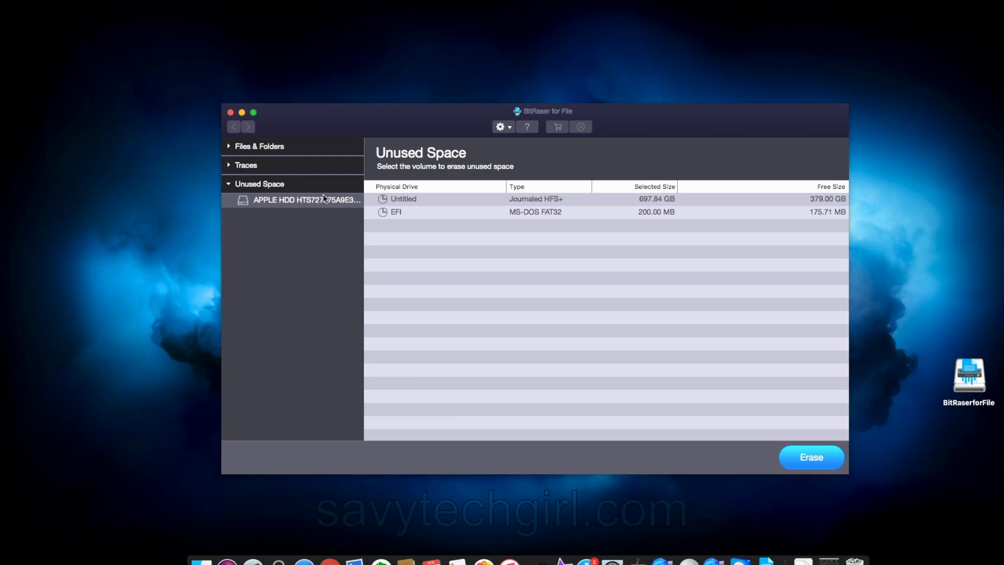
Examine the Application Traces, expanding Mac Application and Chat Application with its Messages and Skype entries.
click(245, 166)
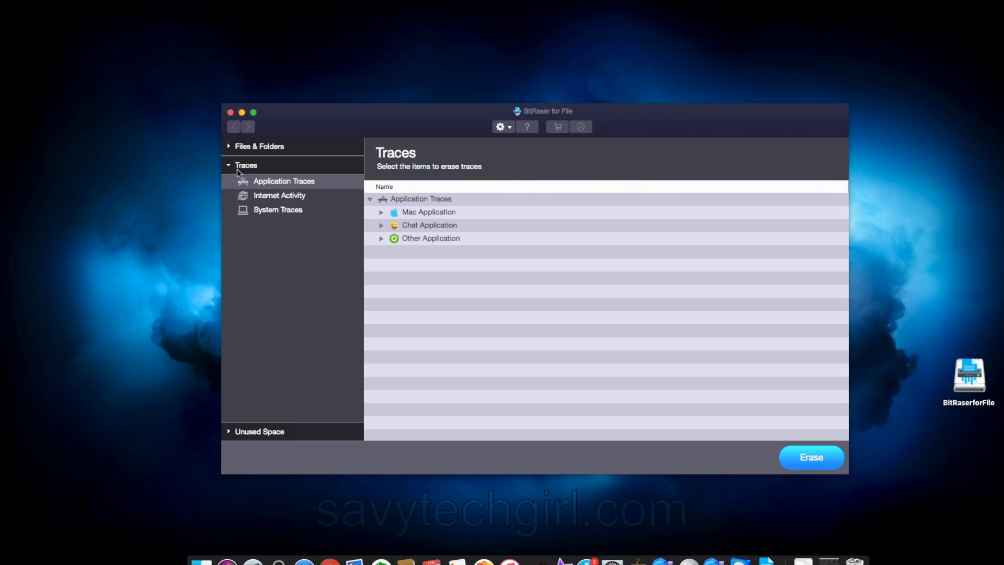
click(382, 212)
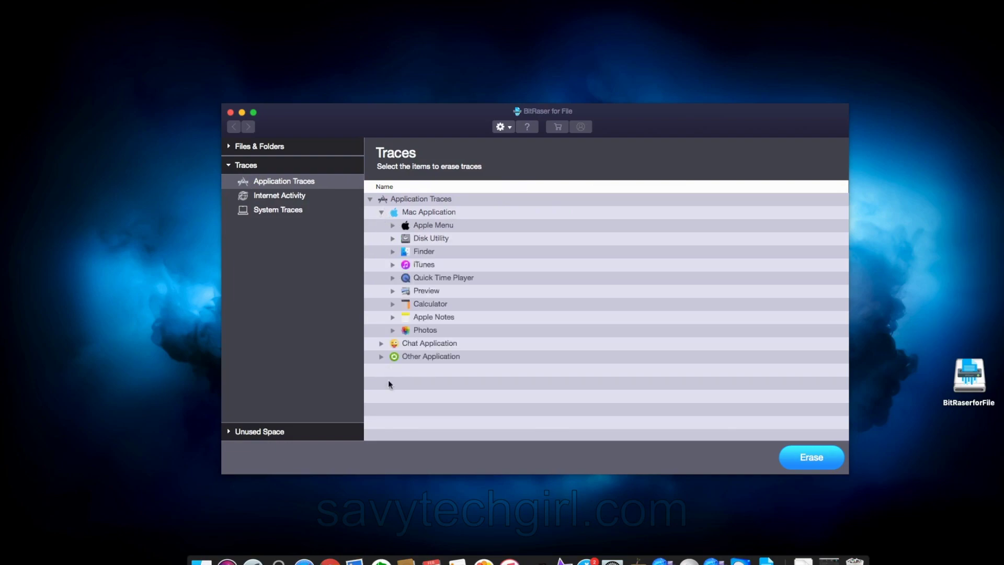
click(381, 344)
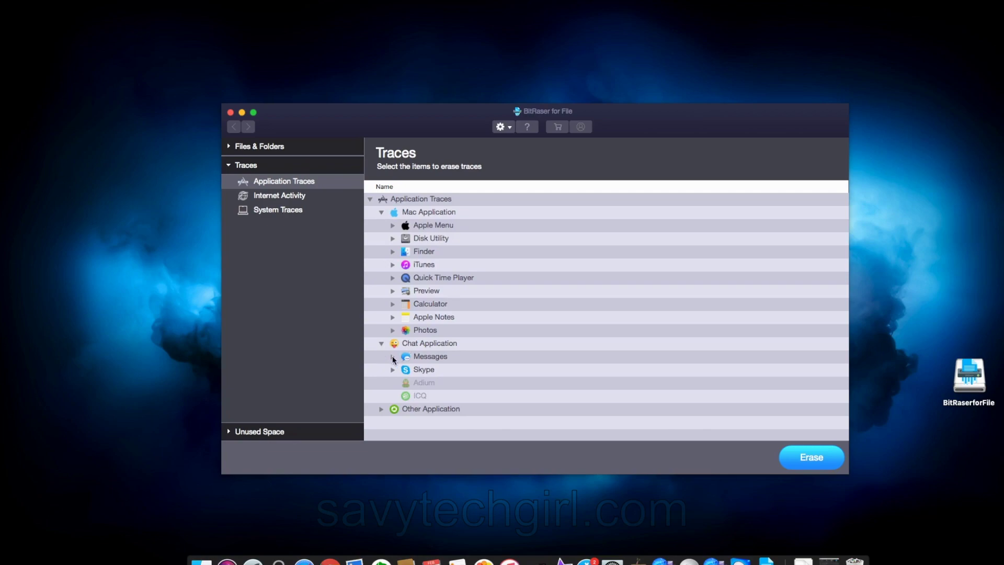
click(392, 356)
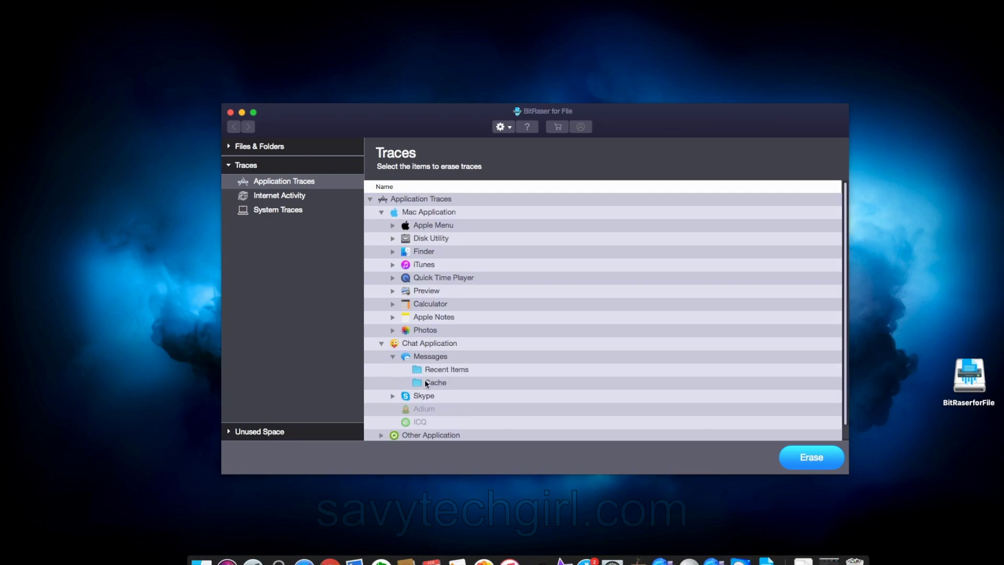
click(392, 396)
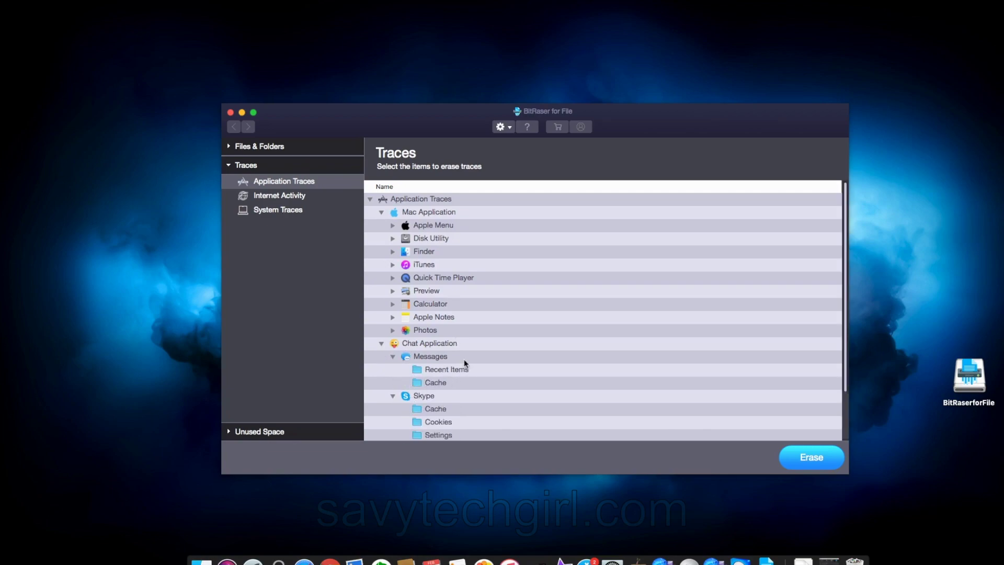
scroll(466, 358, down, 3)
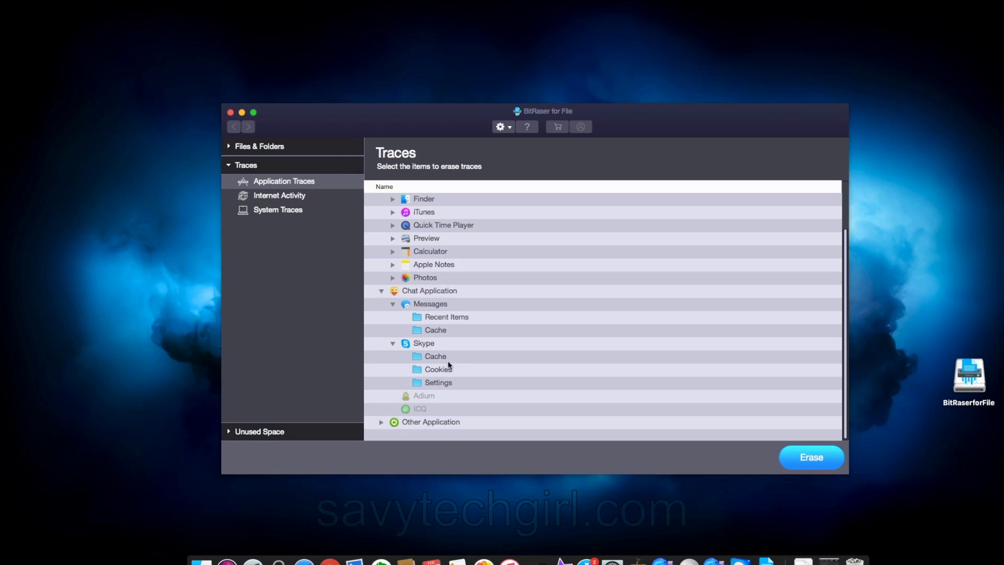
scroll(449, 364, up, 3)
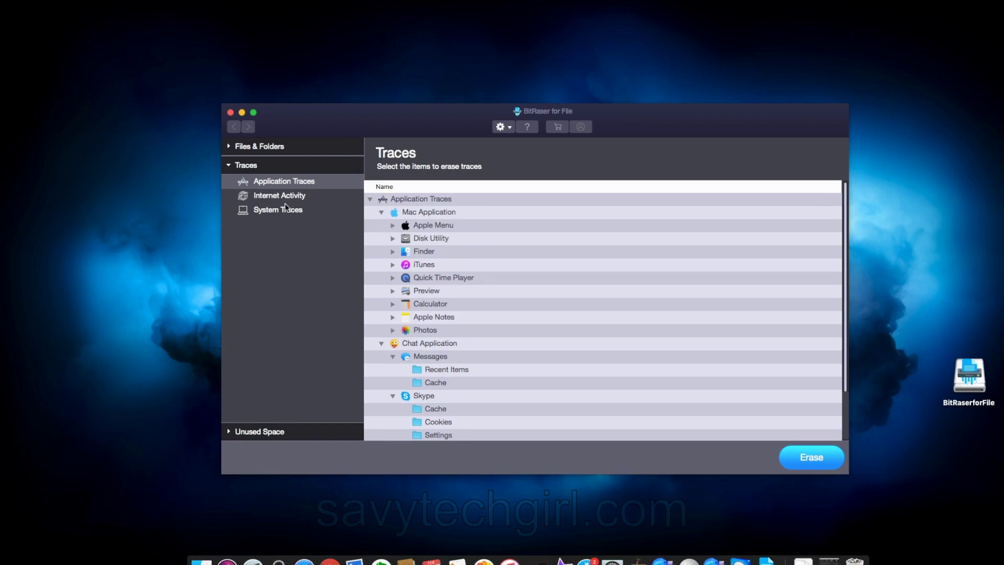
View the Internet Activity and System Traces categories, and return to Application Traces with Mac Application collapsed.
click(291, 200)
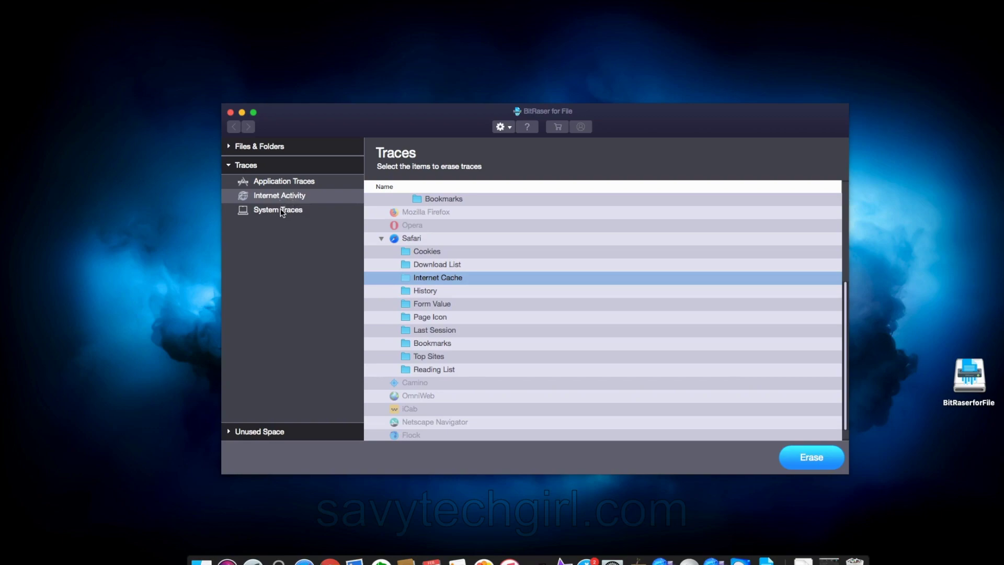
click(280, 209)
click(276, 185)
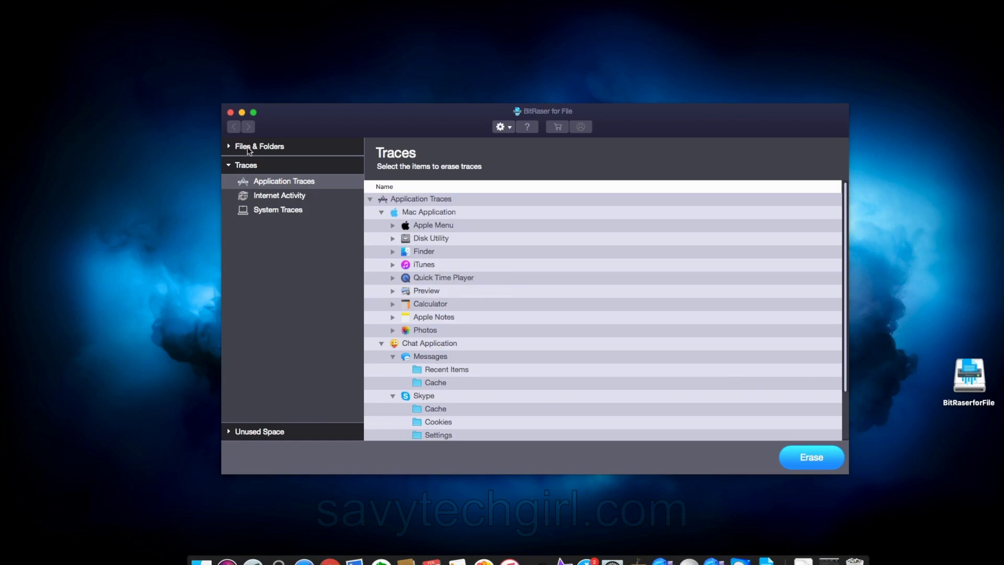
click(381, 212)
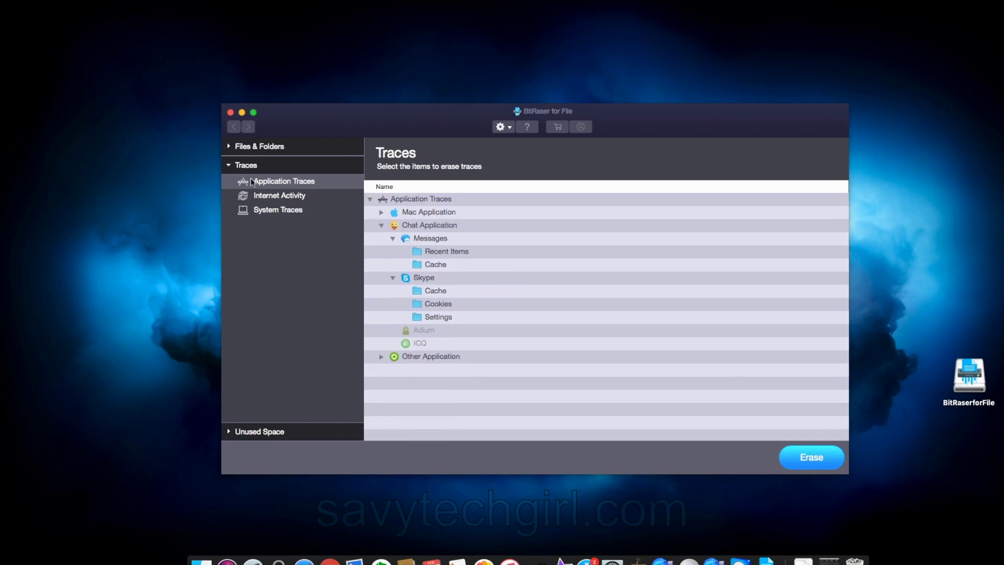
Return to the Untitled volume's files and folders, collapsing Applications and expanding Library.
click(255, 149)
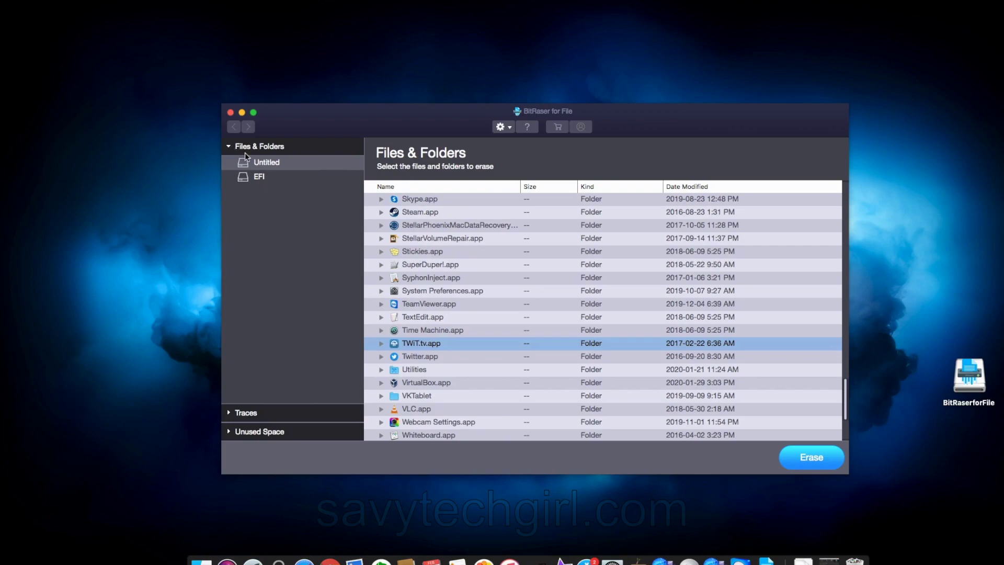
scroll(463, 304, up, 4)
scroll(463, 303, up, 15)
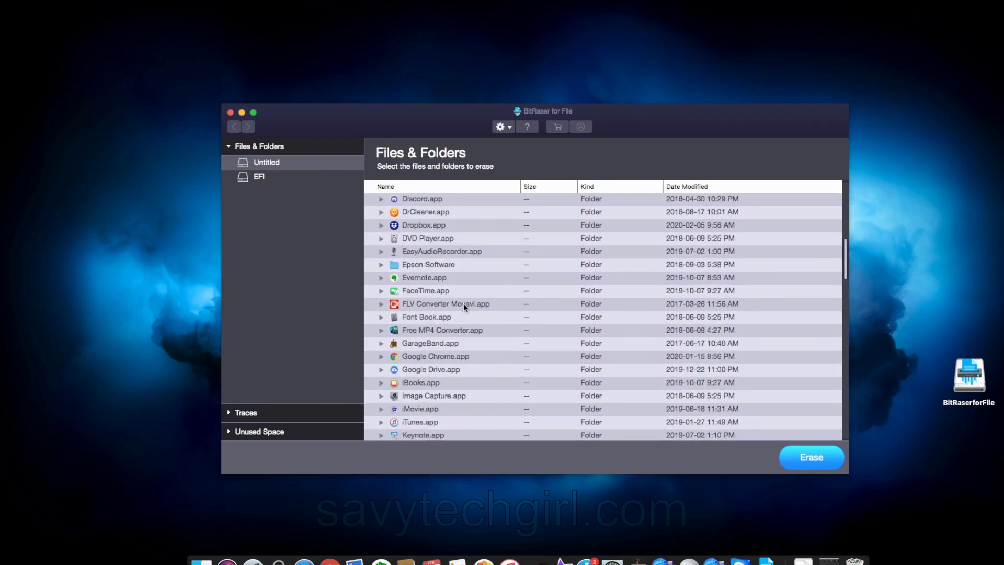
scroll(463, 302, up, 10)
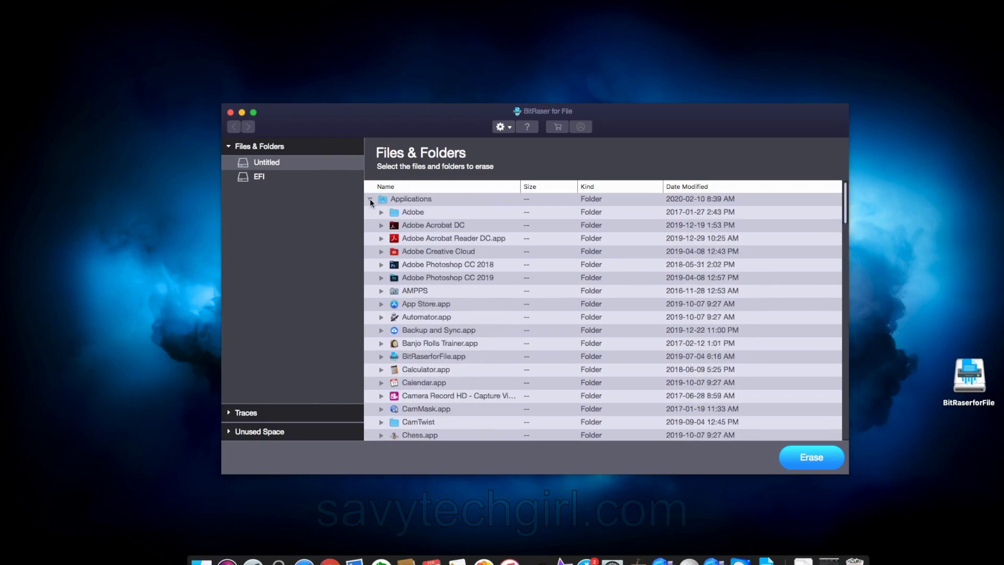
click(370, 199)
click(370, 212)
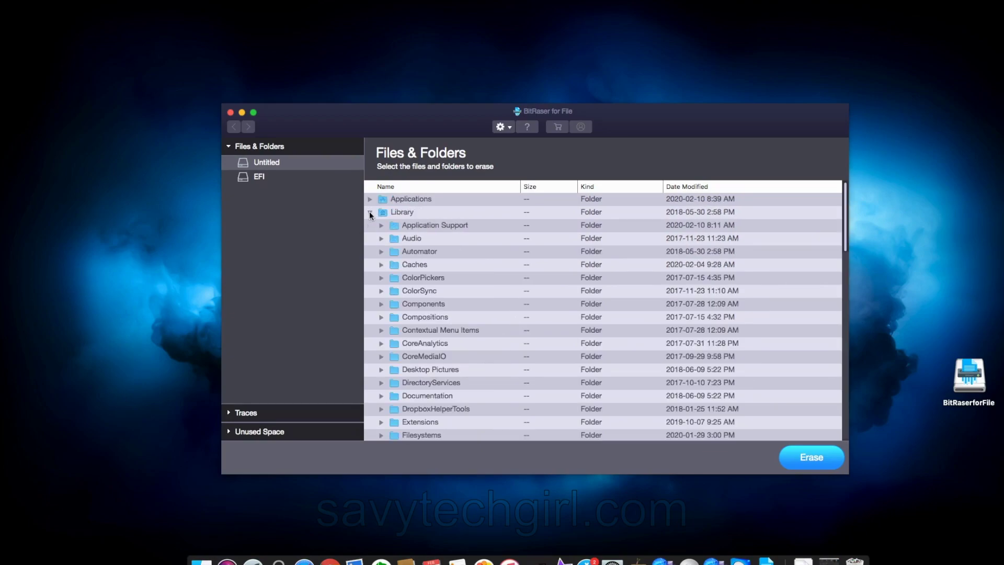
Look through the contents of the expanded Library folder and collapse it.
scroll(459, 262, down, 10)
scroll(459, 265, down, 6)
scroll(459, 264, up, 15)
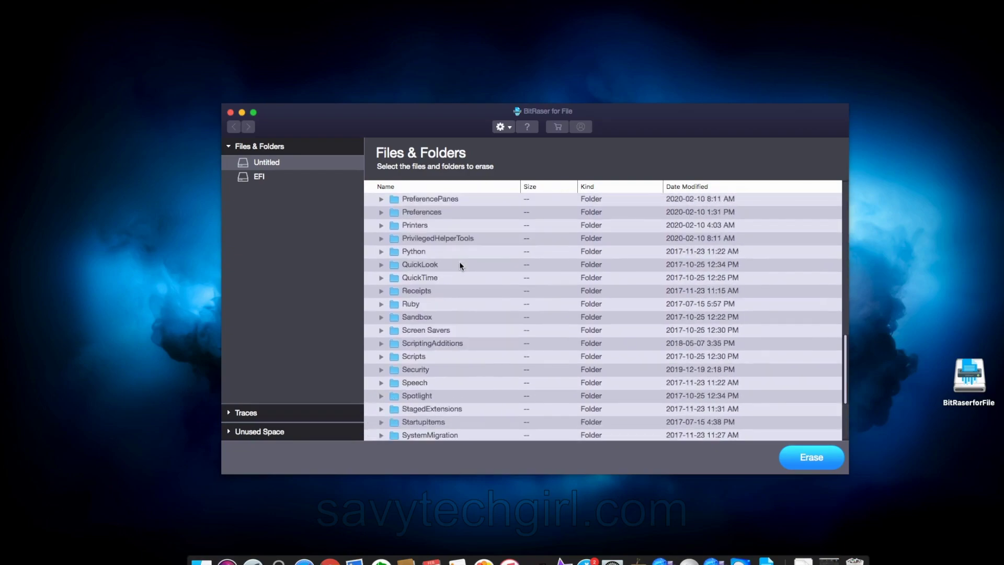
scroll(459, 264, up, 5)
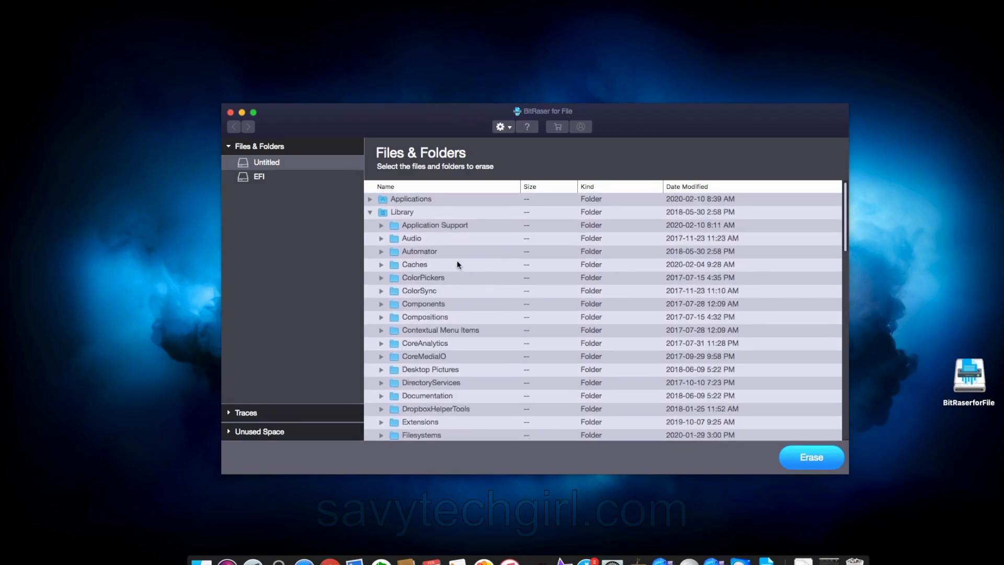
click(370, 211)
Expand the Users folder along with its Shared and savytechgirl home folders.
click(370, 238)
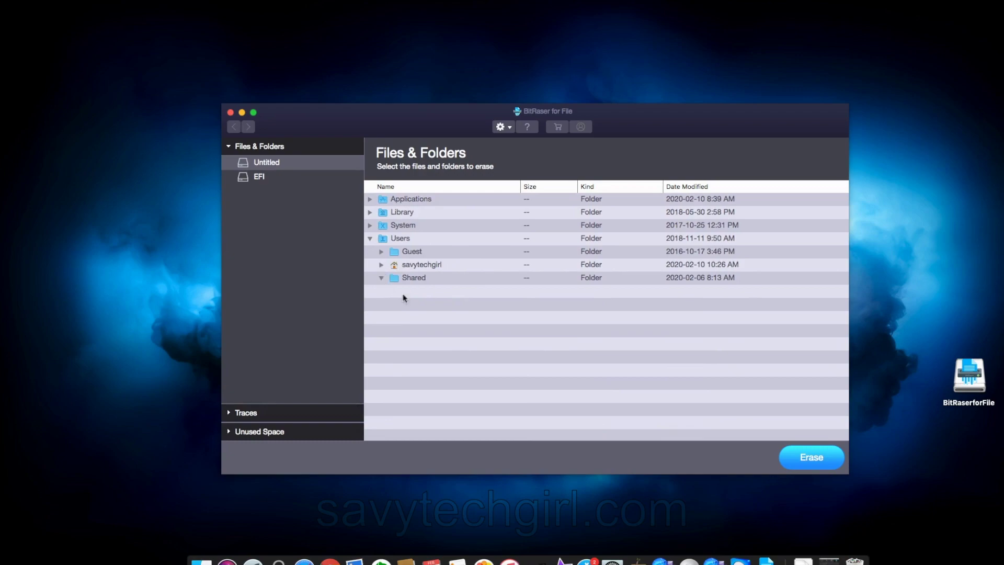
click(381, 278)
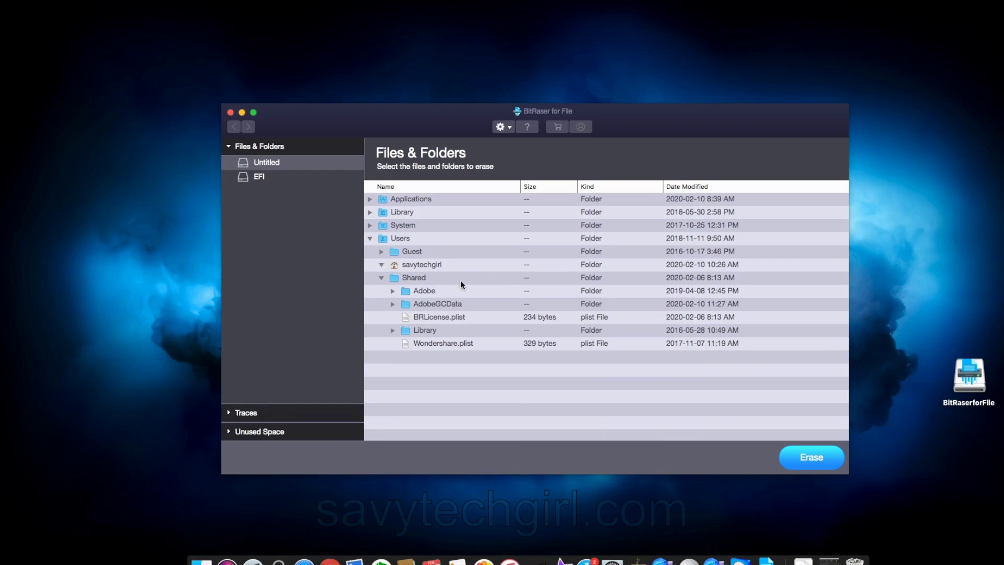
click(382, 265)
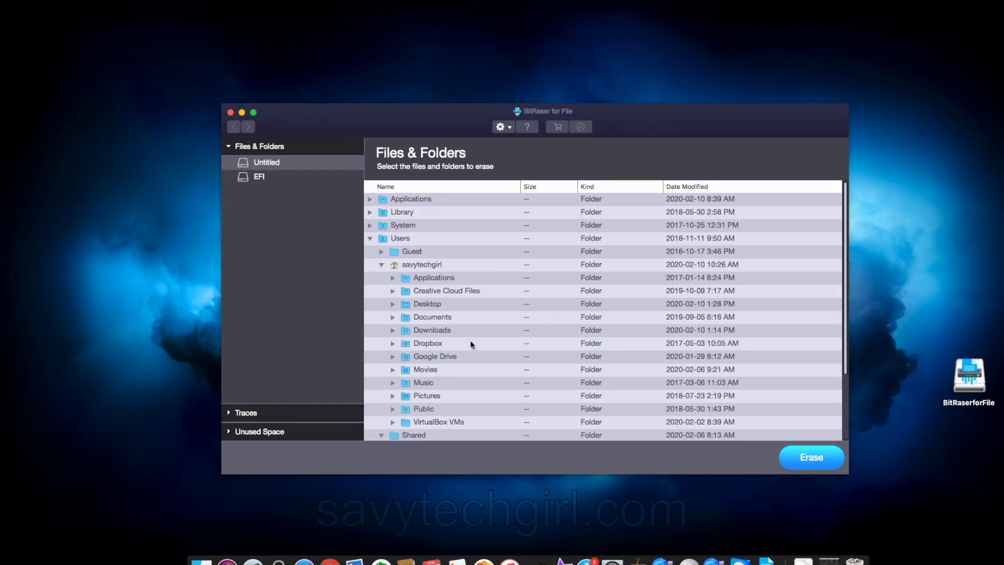
Expand Documents in the home folder and look through its files and subfolders.
click(393, 317)
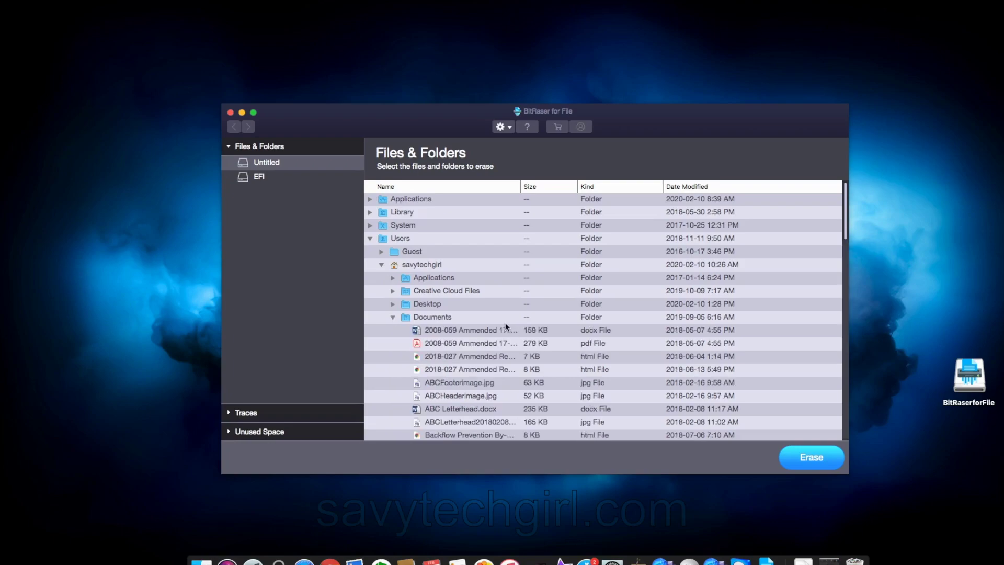
scroll(501, 319, down, 5)
scroll(500, 318, down, 15)
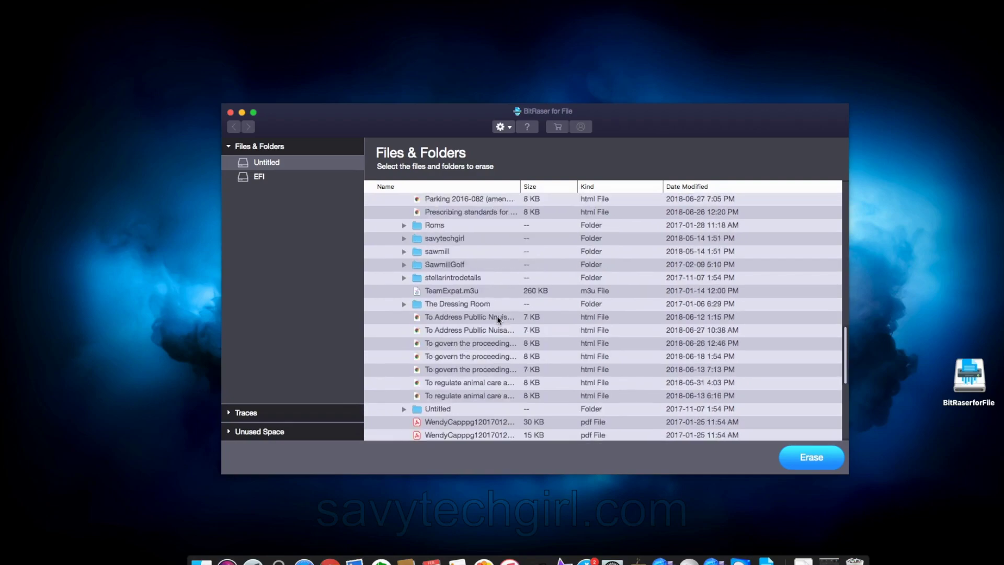
scroll(497, 319, down, 3)
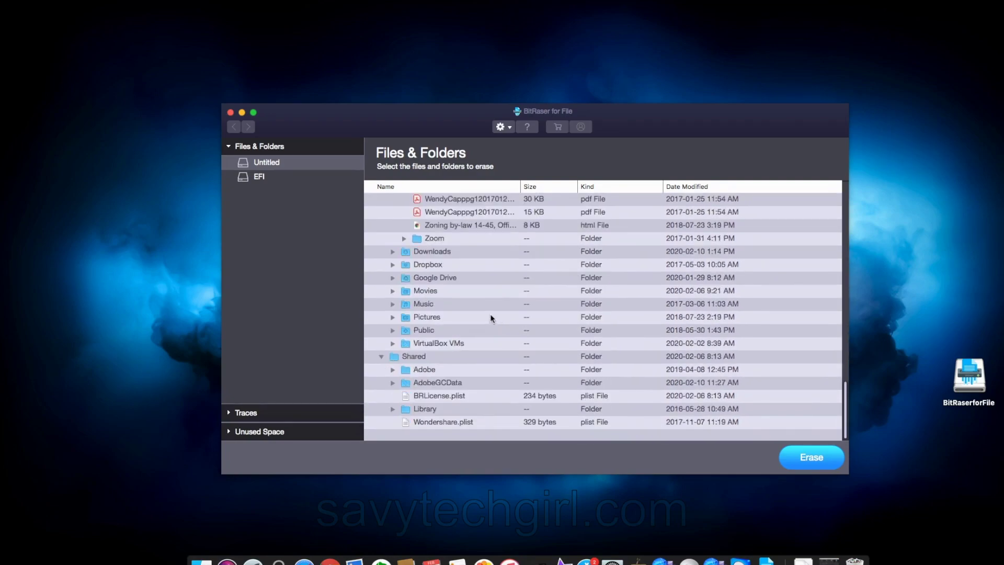
Expand Pictures in the home folder and view its contents.
click(393, 317)
scroll(523, 316, down, 5)
scroll(515, 317, up, 20)
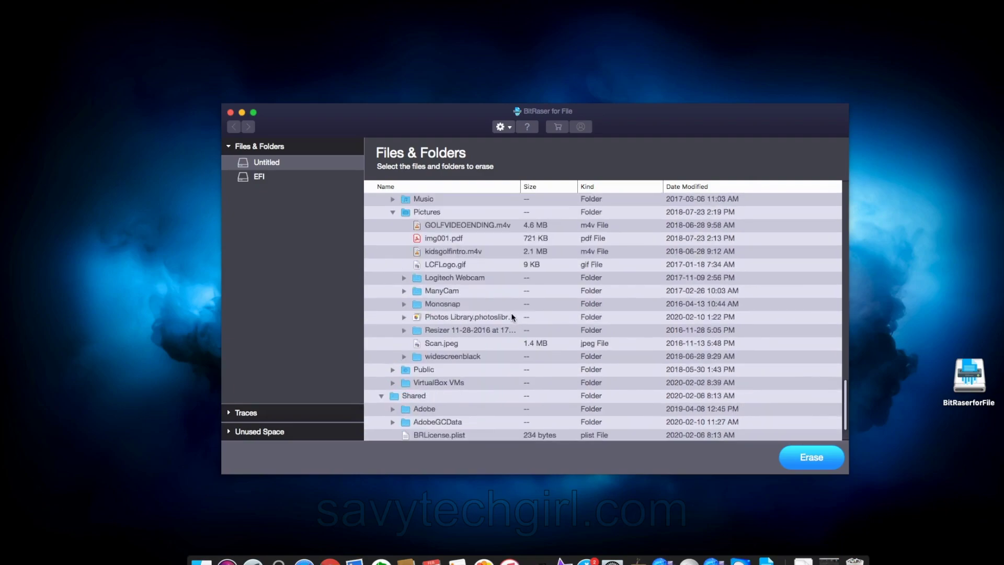
scroll(509, 313, up, 20)
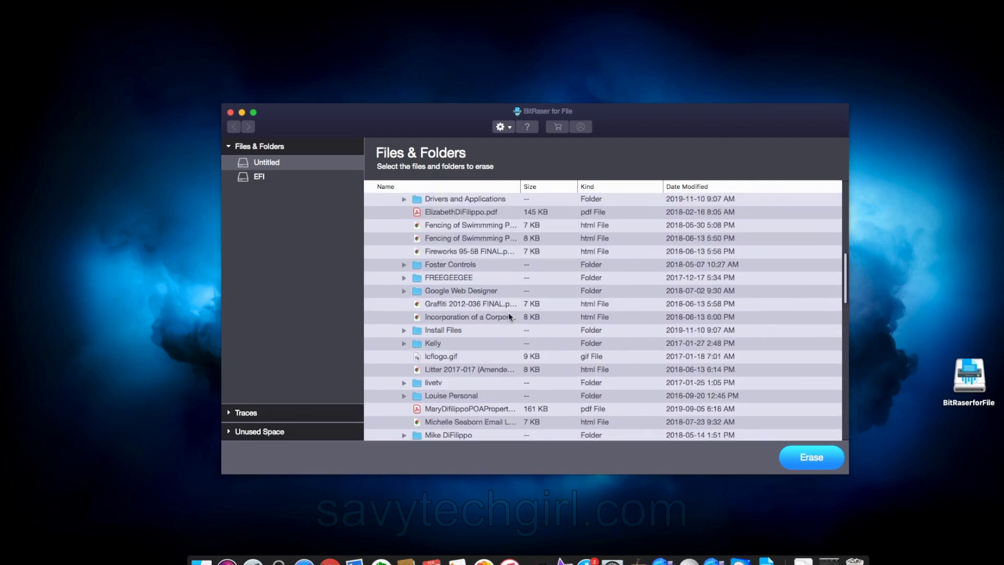
Collapse the home folder's Documents and Pictures folders.
click(393, 317)
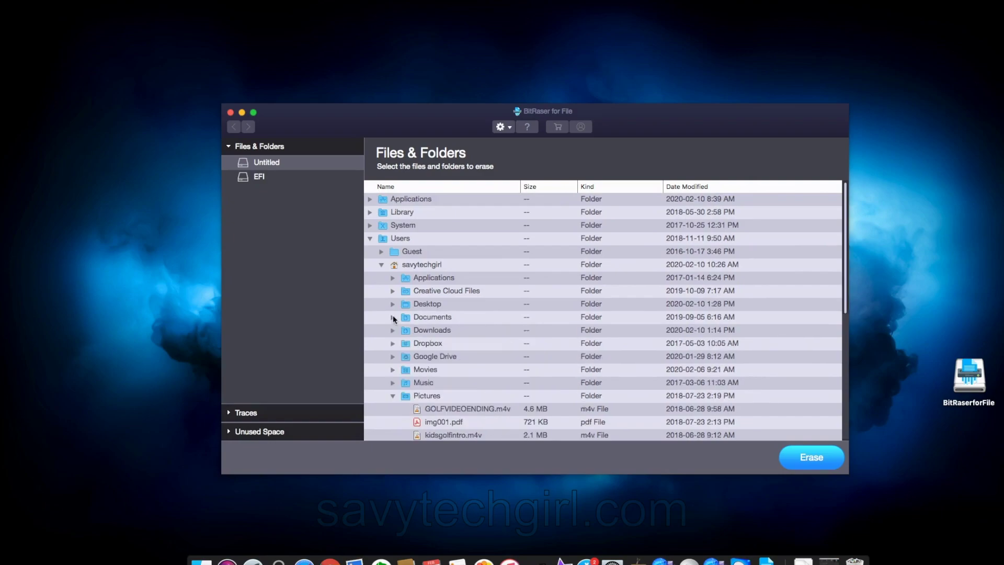
scroll(506, 301, down, 3)
click(393, 356)
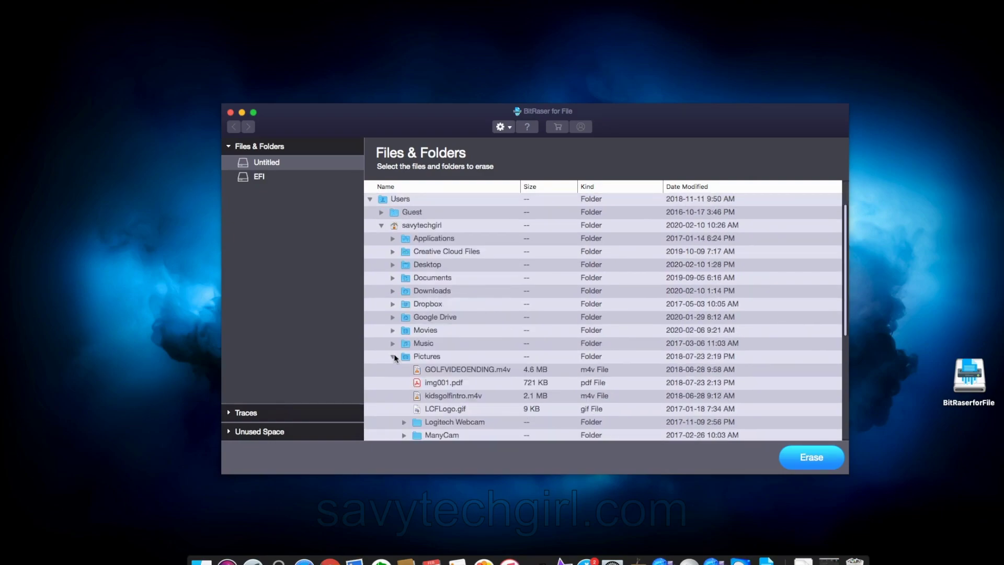
Expand Movies in the home folder and look through its video files.
scroll(501, 353, down, 3)
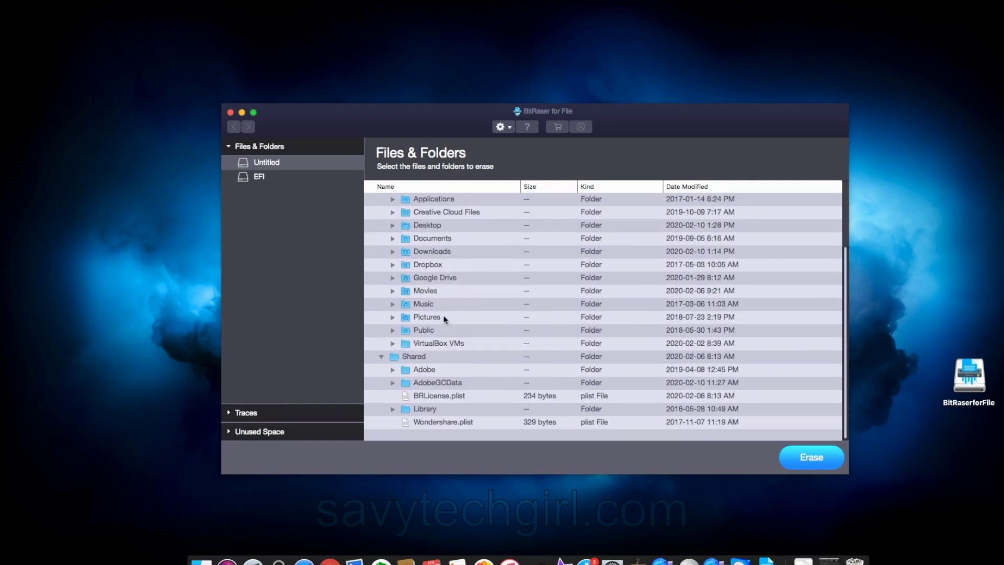
click(393, 290)
scroll(499, 306, down, 12)
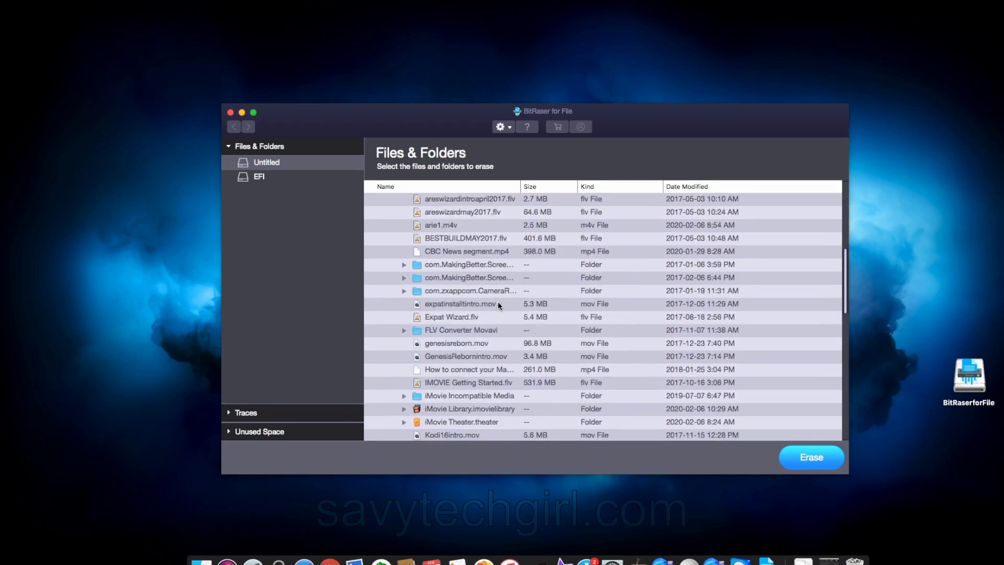
scroll(498, 304, up, 9)
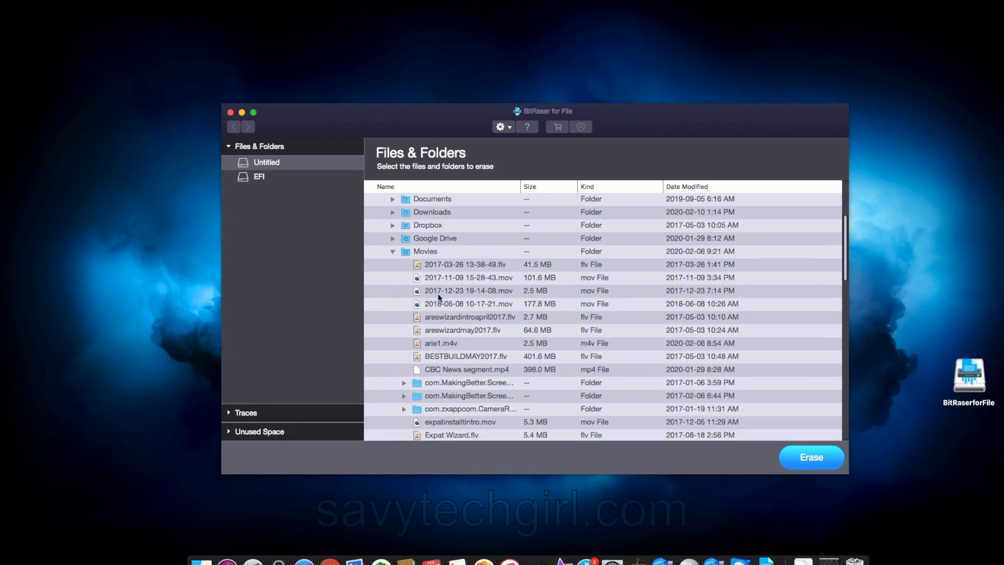
click(458, 264)
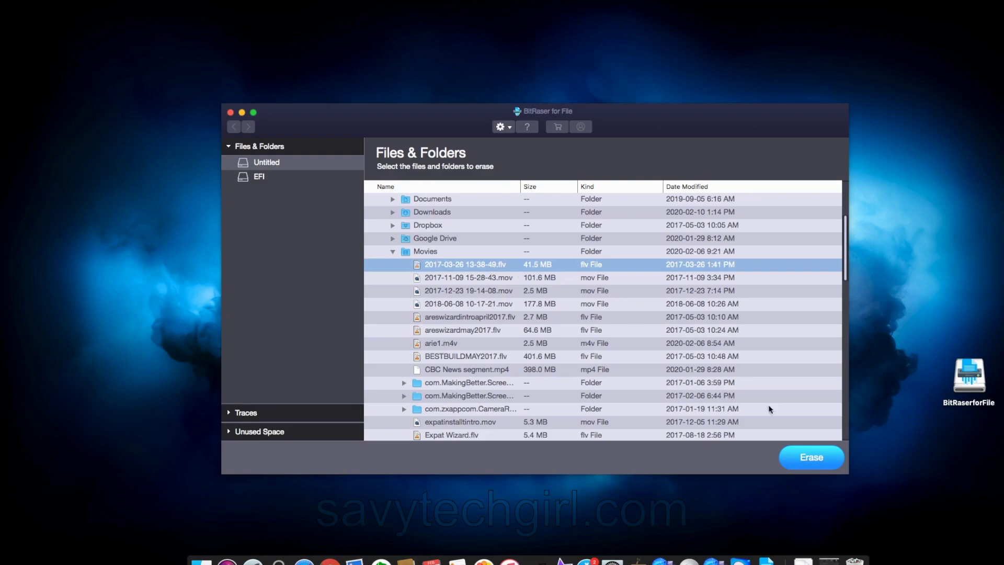
click(807, 459)
drag(964, 235, 599, 241)
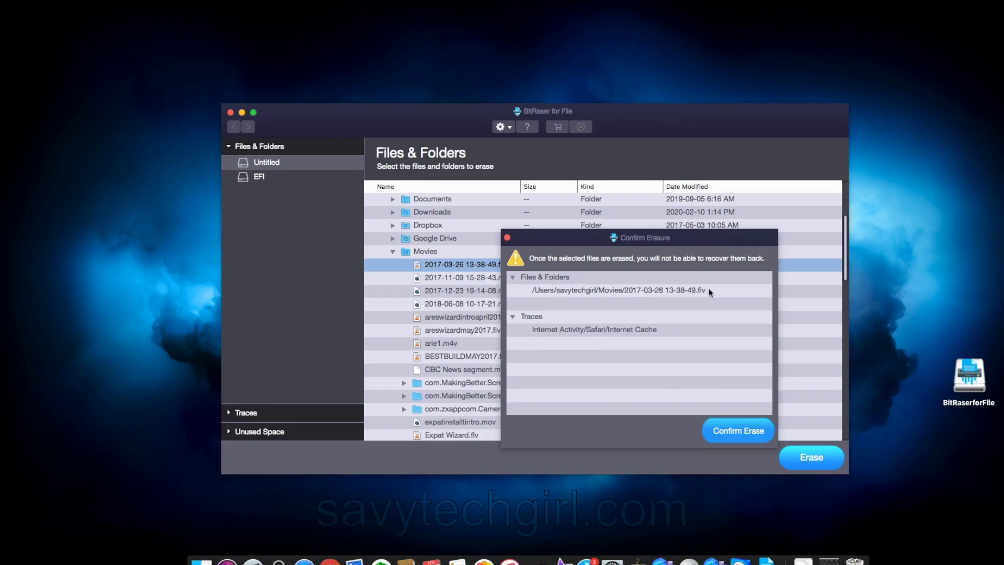
click(735, 429)
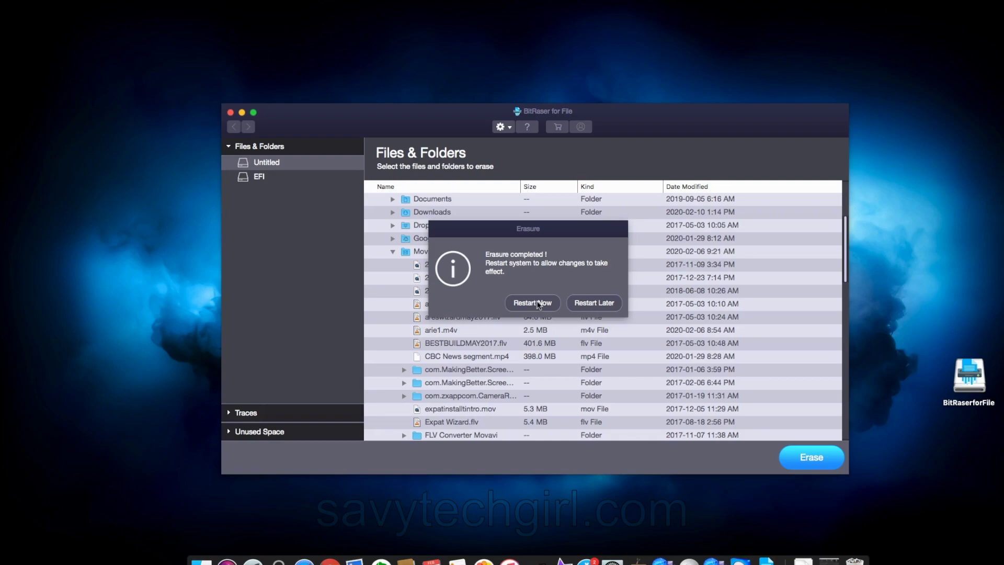
click(595, 304)
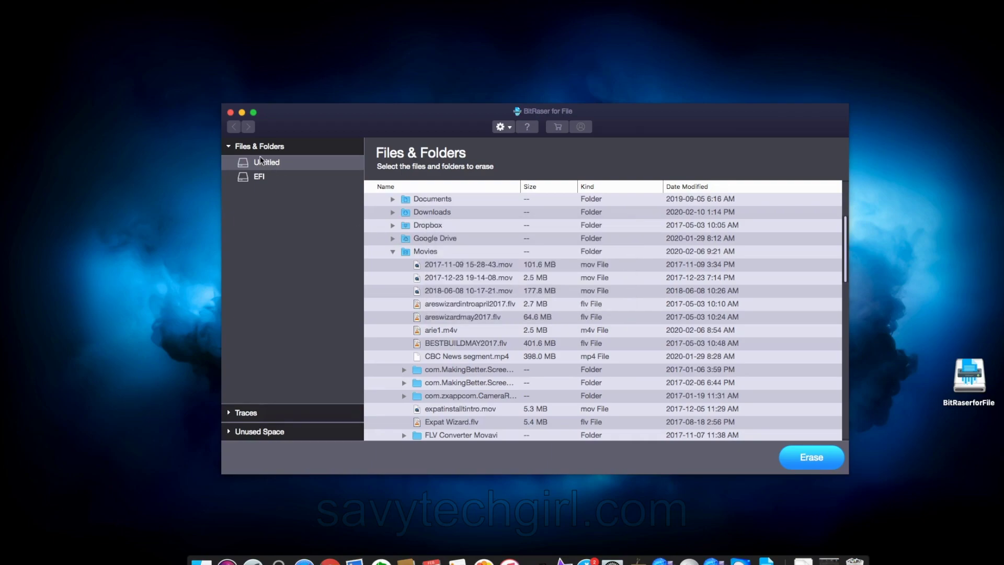
click(234, 127)
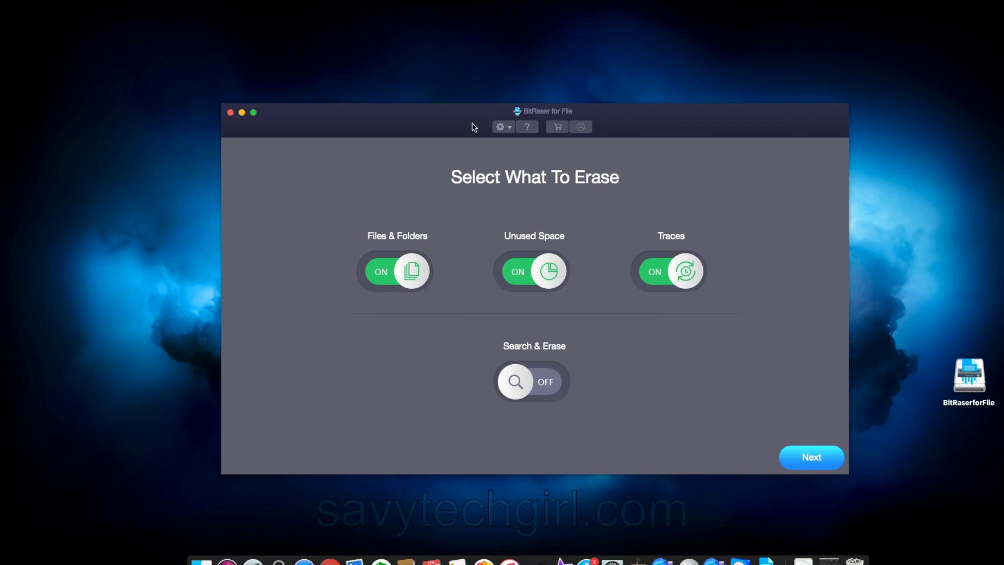
Switch to Safari and open the Stellar website, stellarinfo.com.
click(304, 559)
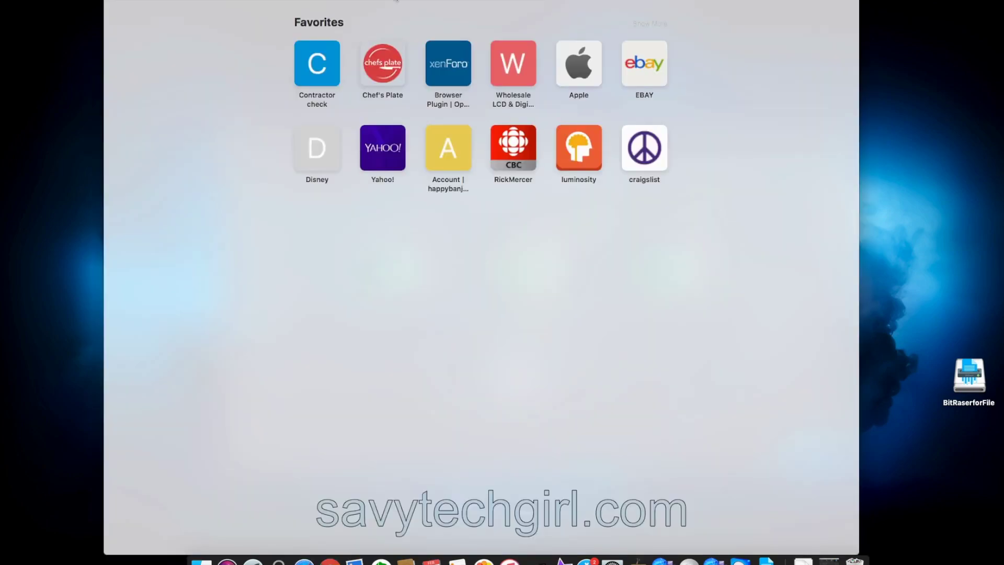
text(ste)
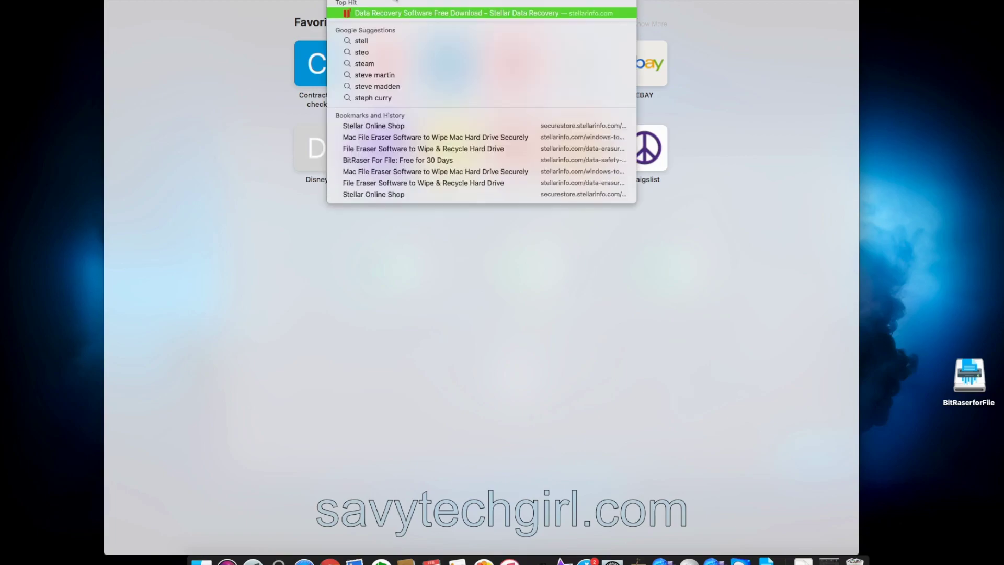
key(Return)
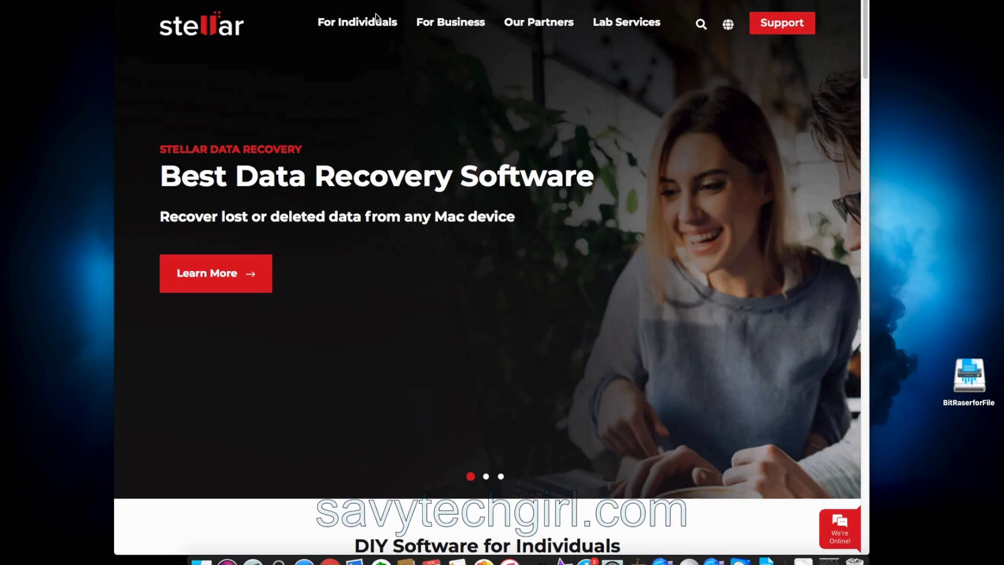
Show Stellar's software for individuals and view the platform choices for Photo Recovery and Photo Repair.
click(369, 26)
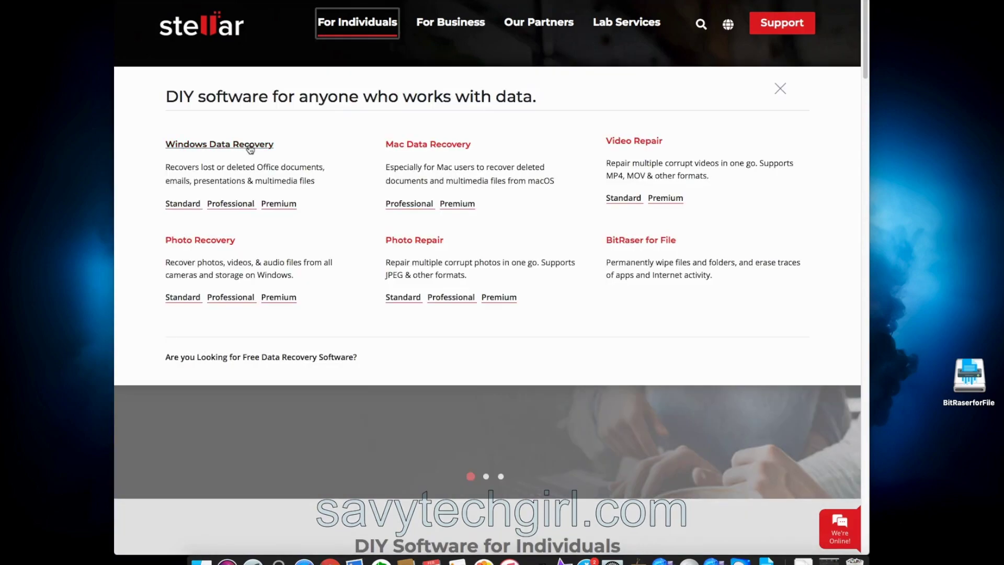
mouse_move(218, 246)
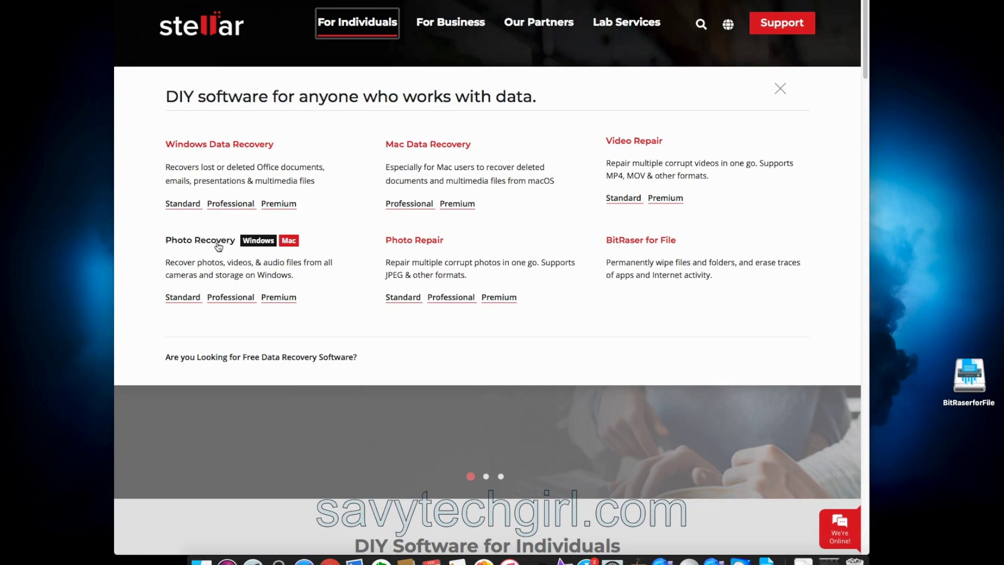
mouse_move(418, 243)
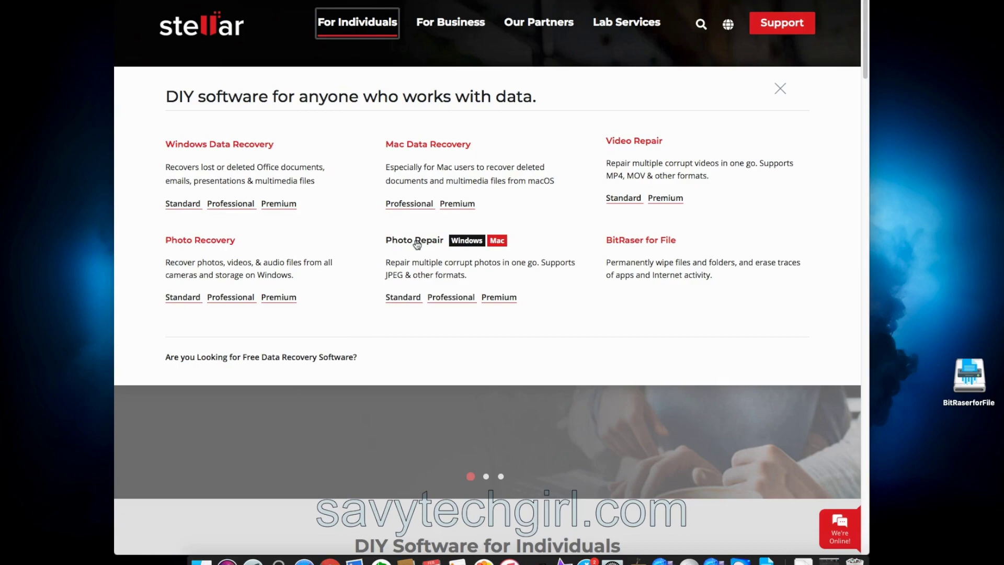
Examine the homepage's business software, lab services, awards, reviews and news sections, and return to the individual products list.
scroll(451, 239, down, 10)
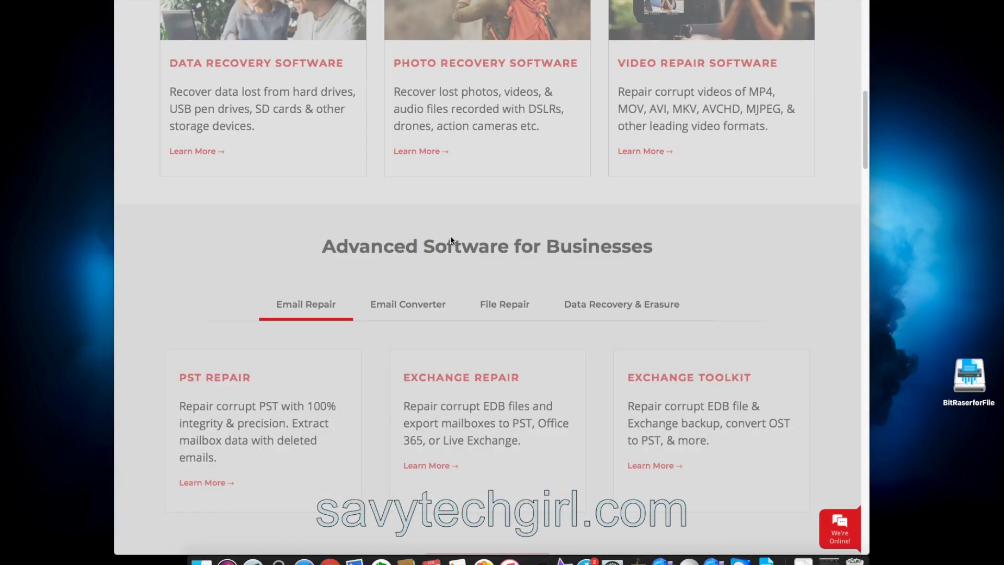
scroll(450, 238, down, 2)
scroll(450, 235, down, 5)
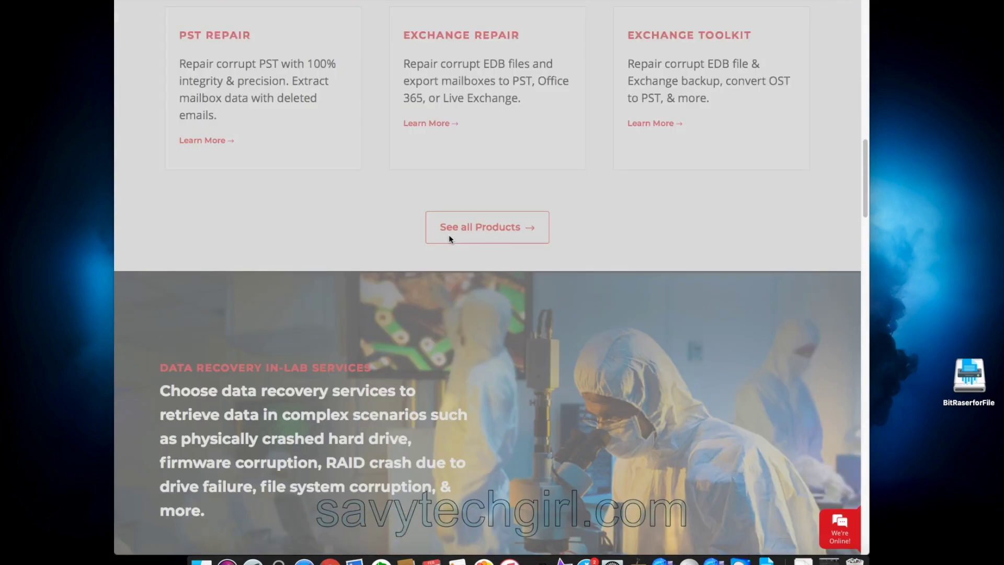
scroll(449, 234, down, 4)
scroll(448, 237, down, 12)
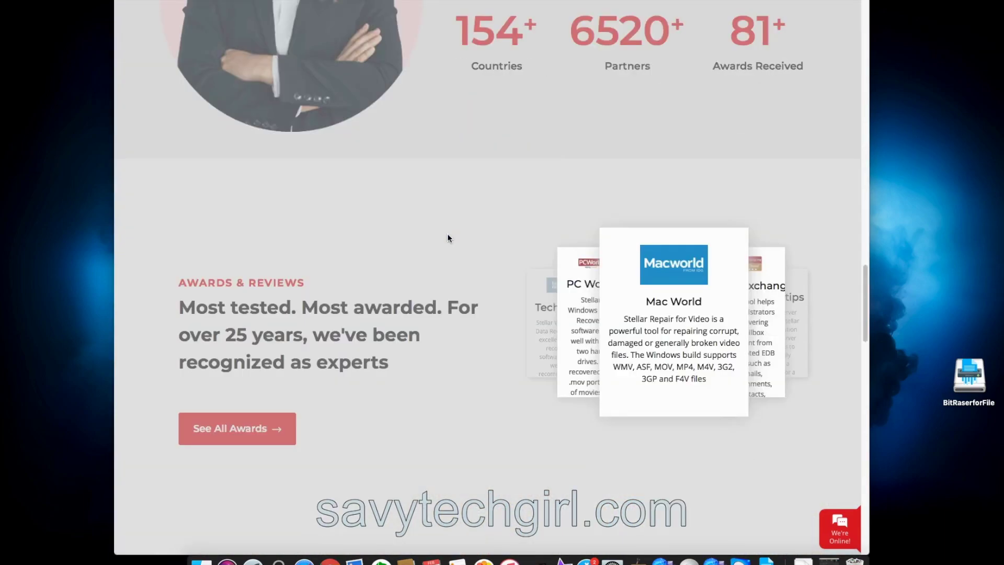
scroll(448, 238, down, 8)
scroll(448, 238, down, 6)
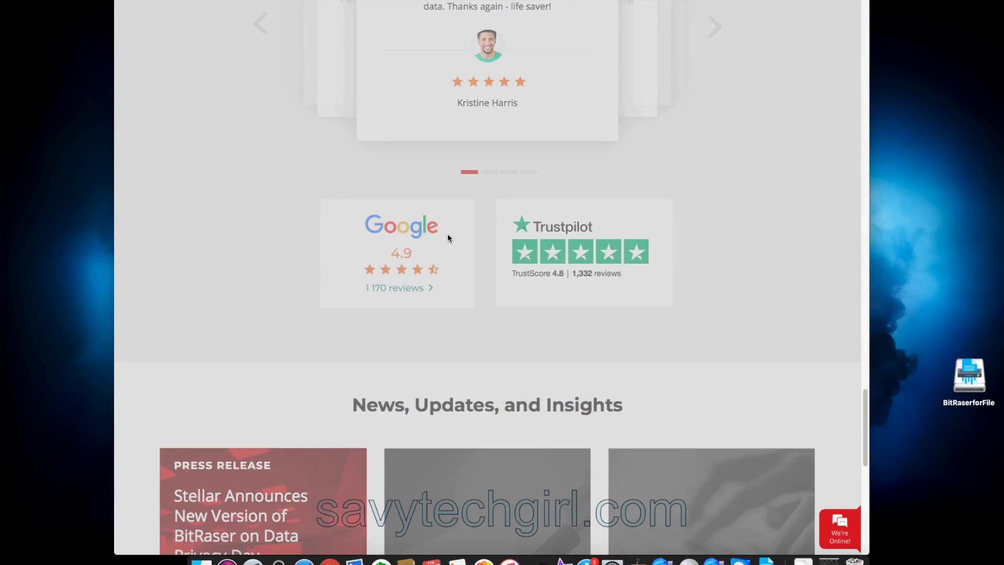
scroll(448, 238, down, 5)
scroll(448, 233, up, 18)
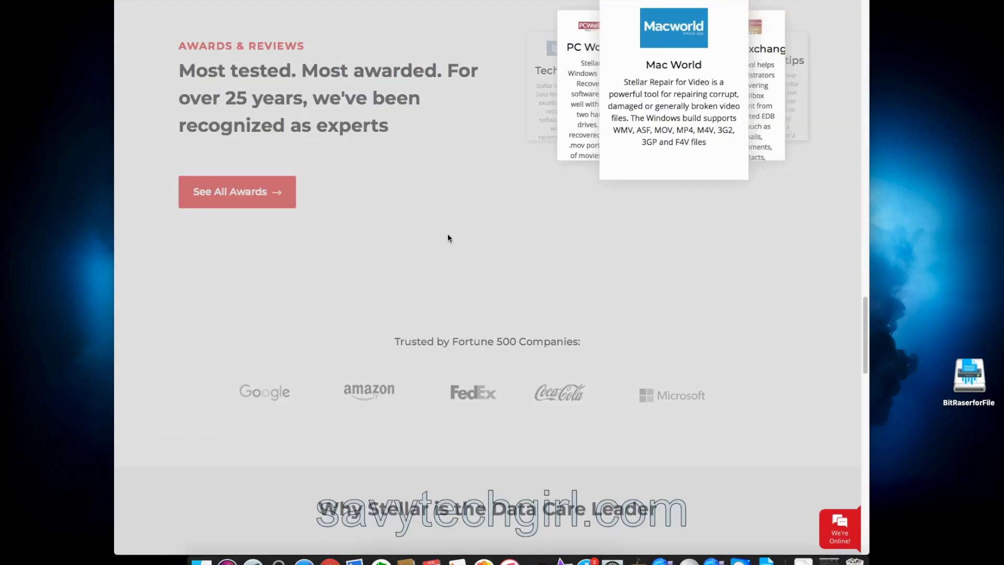
scroll(447, 233, up, 12)
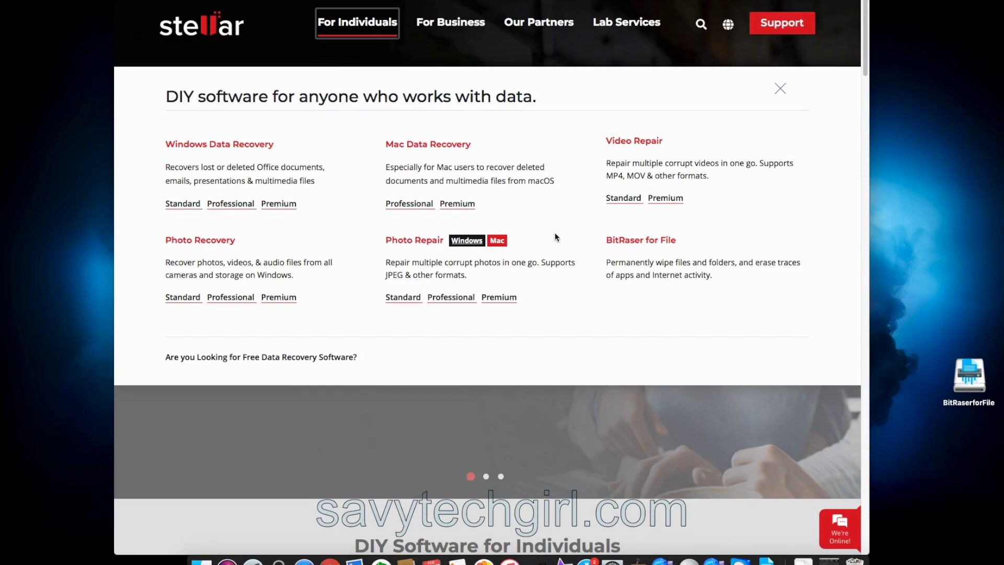
Open the BitRaser for File product page and review its supported file types and erasure features.
click(667, 241)
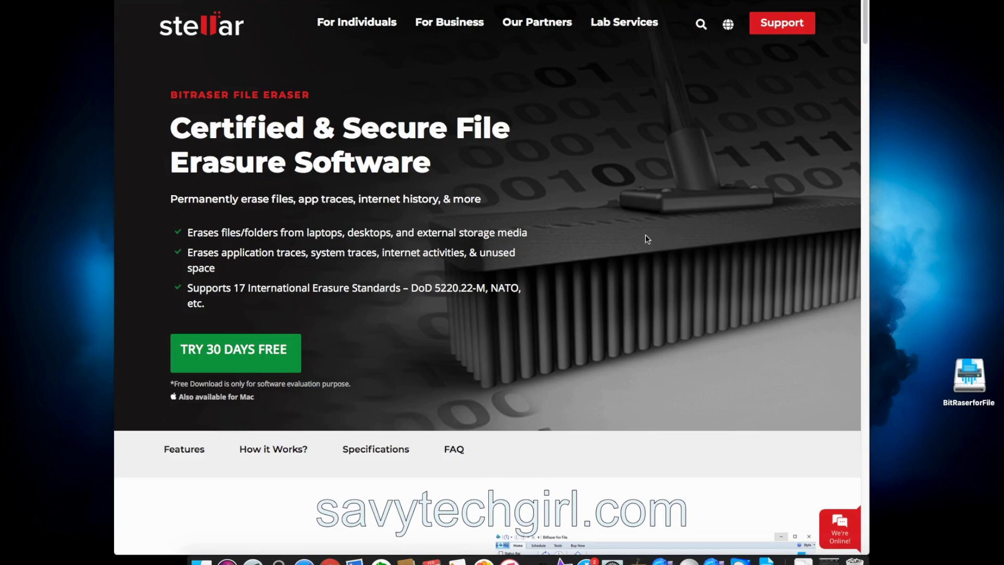
scroll(646, 239, down, 3)
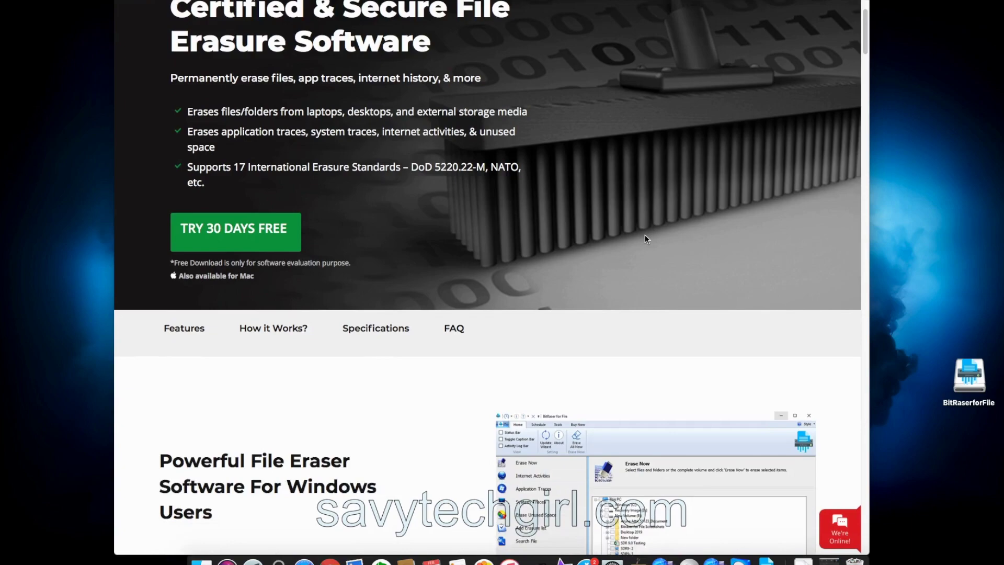
scroll(645, 239, down, 4)
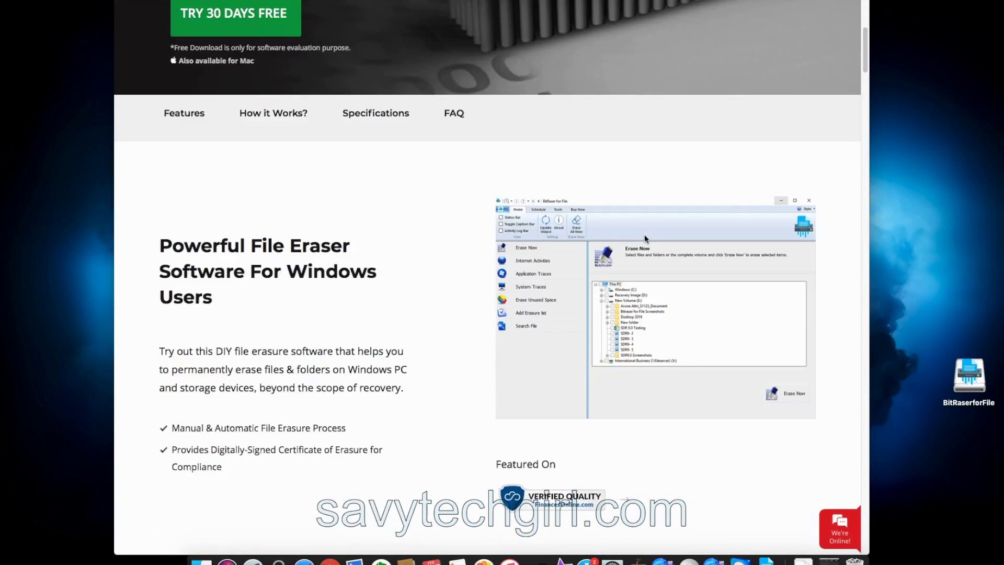
scroll(644, 234, down, 1)
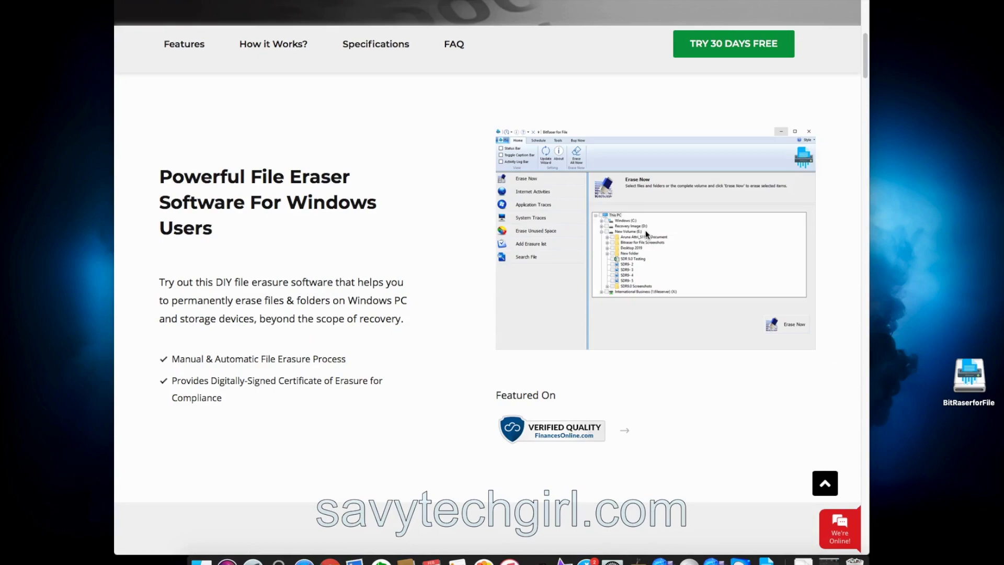
scroll(646, 234, down, 6)
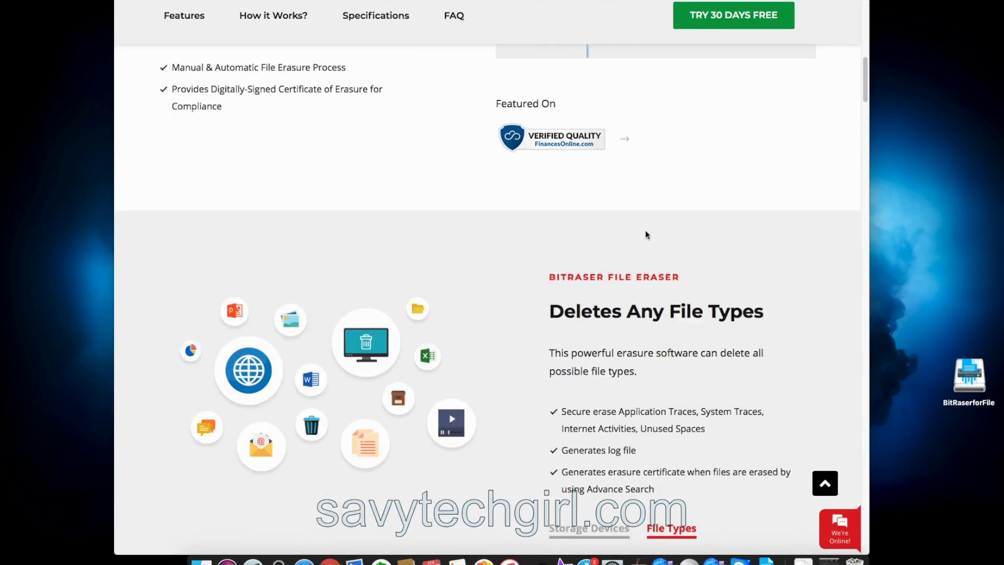
scroll(647, 235, down, 7)
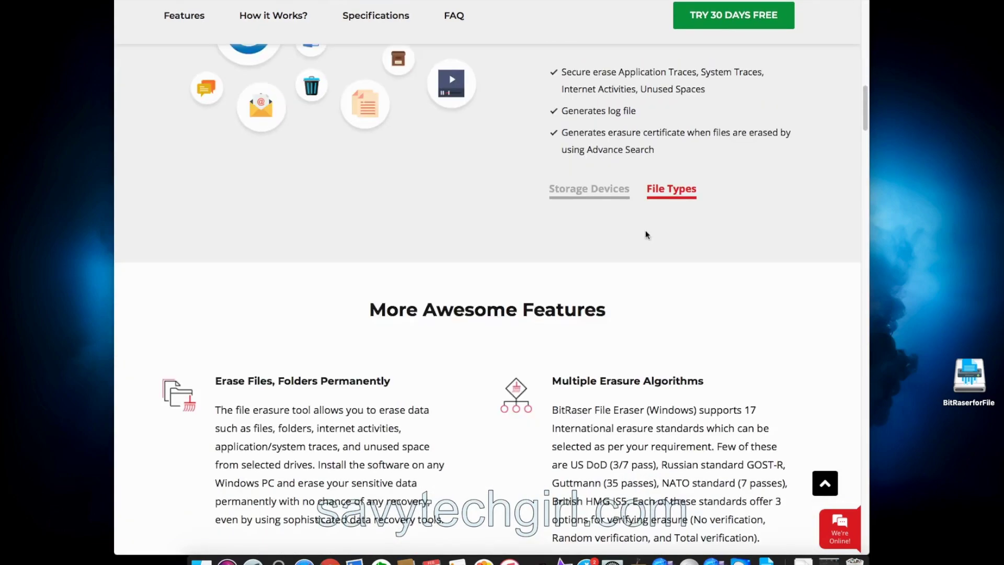
scroll(646, 234, down, 8)
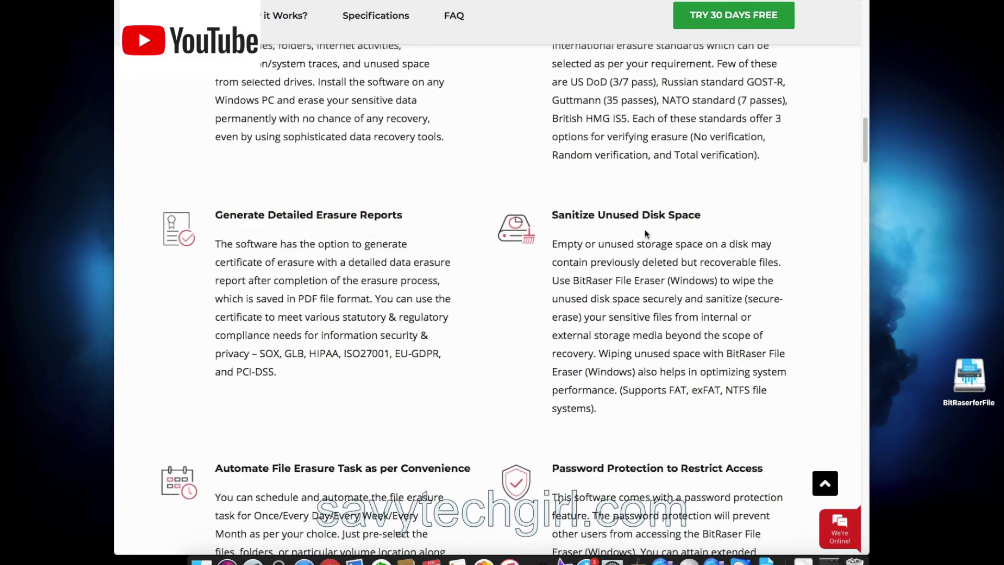
scroll(645, 232, down, 6)
scroll(646, 232, down, 4)
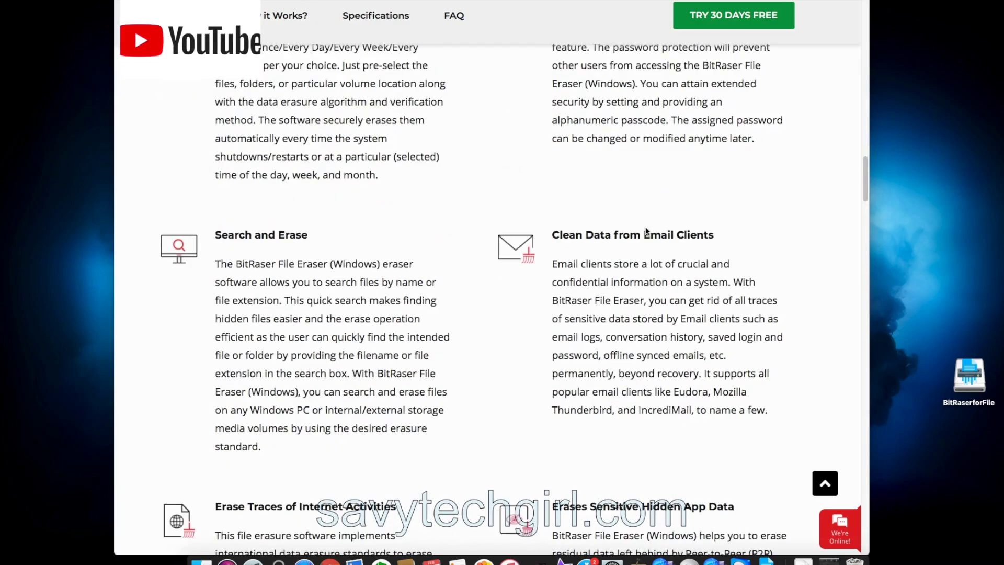